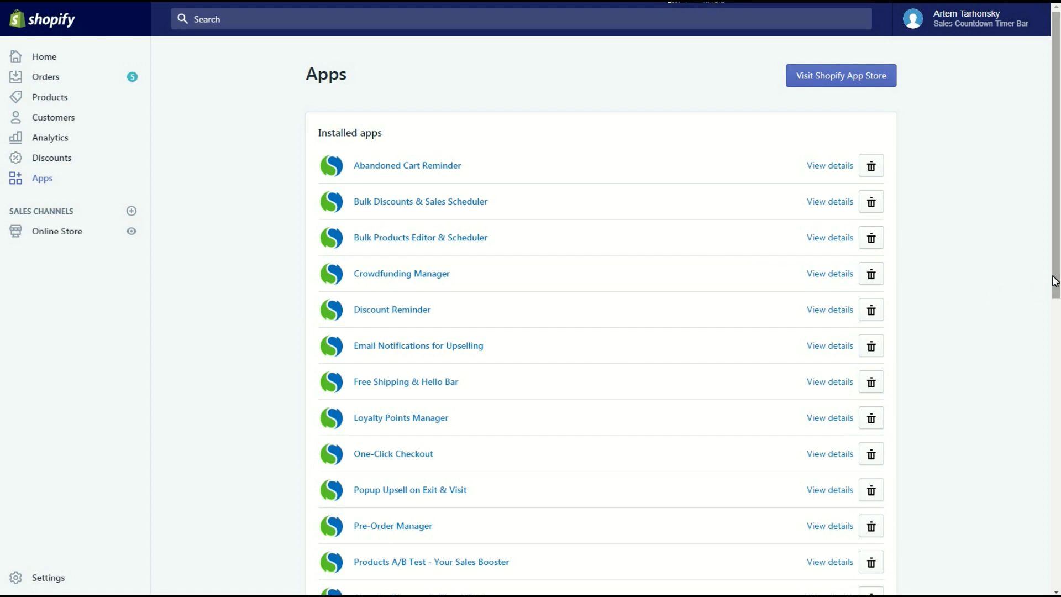
Scroll the installed apps list down to reach Sales Countdown Timer Bar.
left_click_drag(1054, 287, 1054, 451)
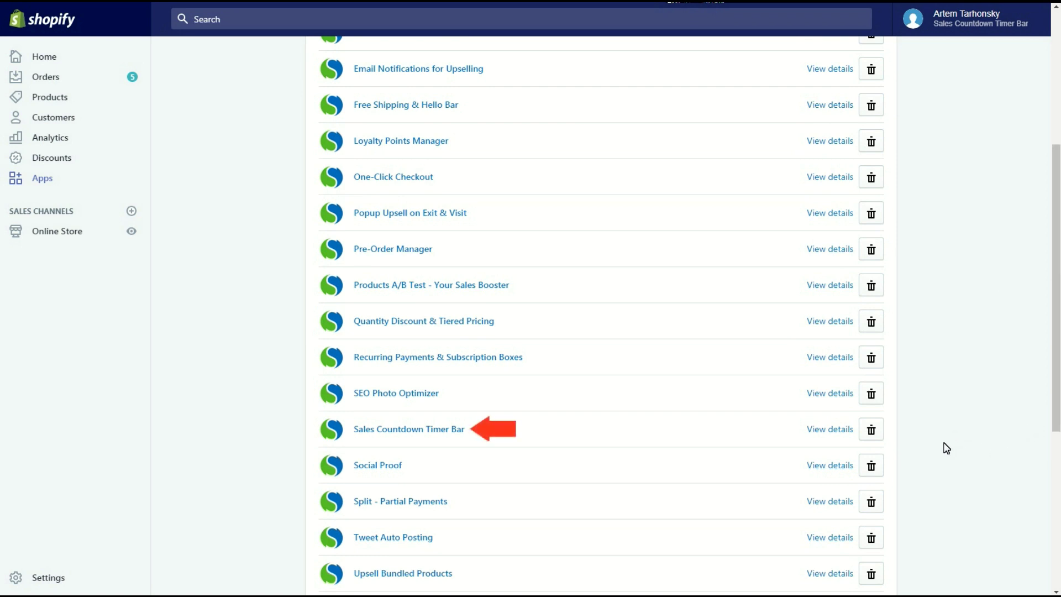
Launch Sales Countdown Timer Bar, decline the welcome offer, and add a new timer.
left_click(420, 430)
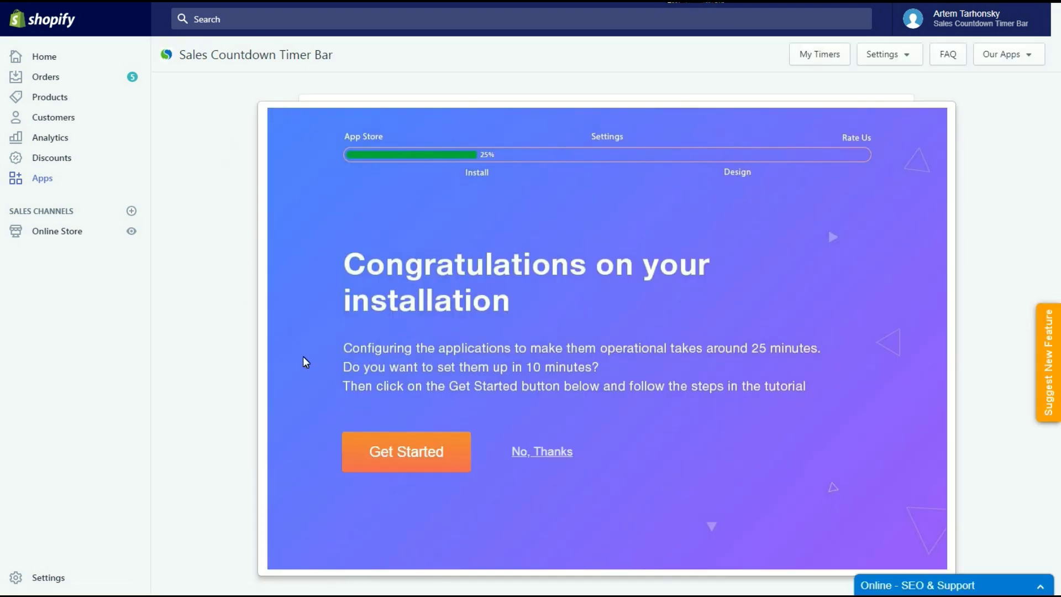
left_click(561, 456)
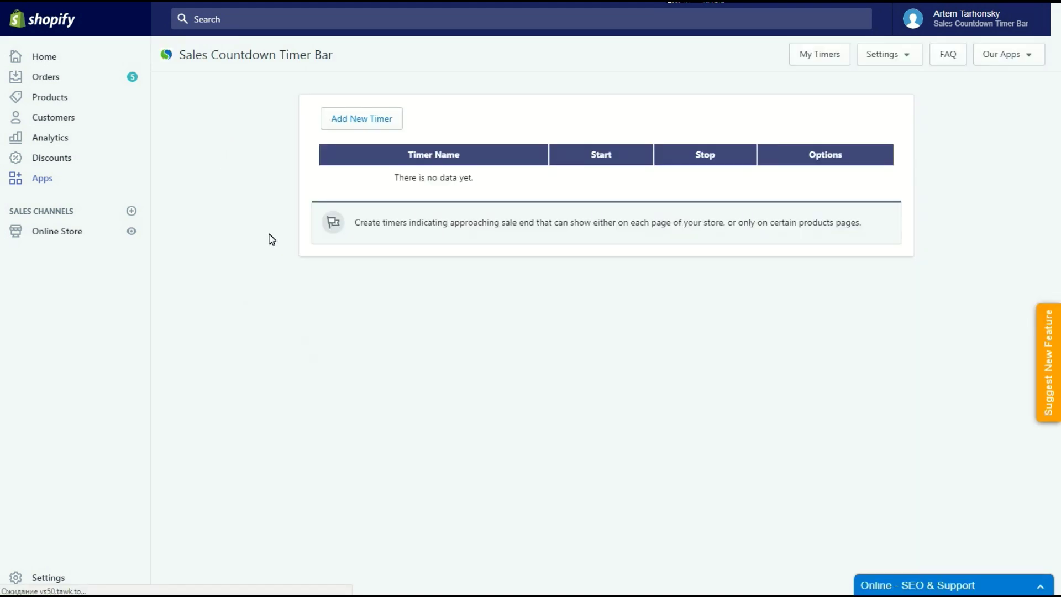
left_click(385, 124)
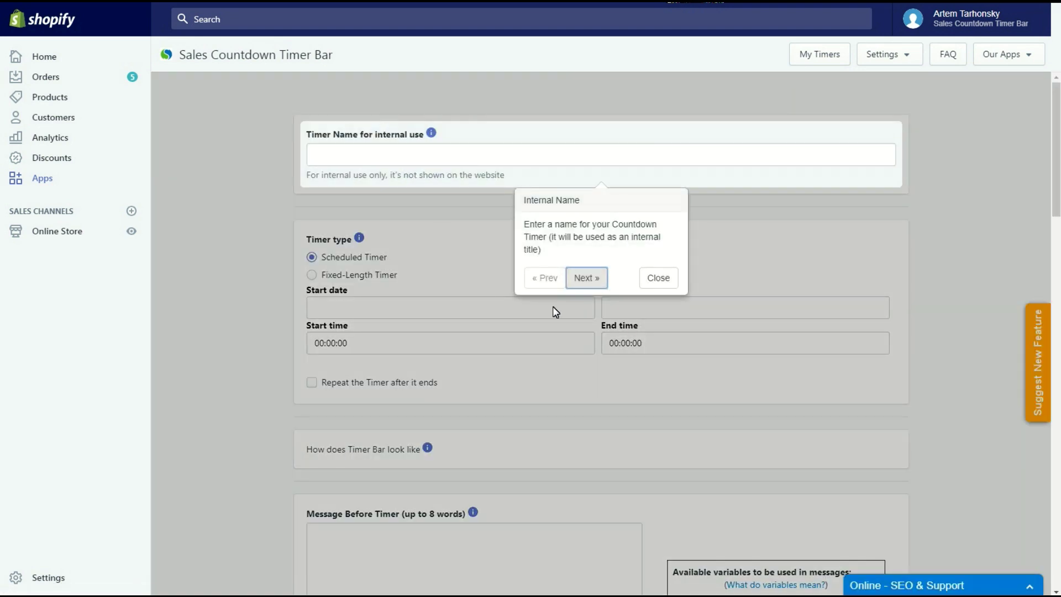
left_click(698, 293)
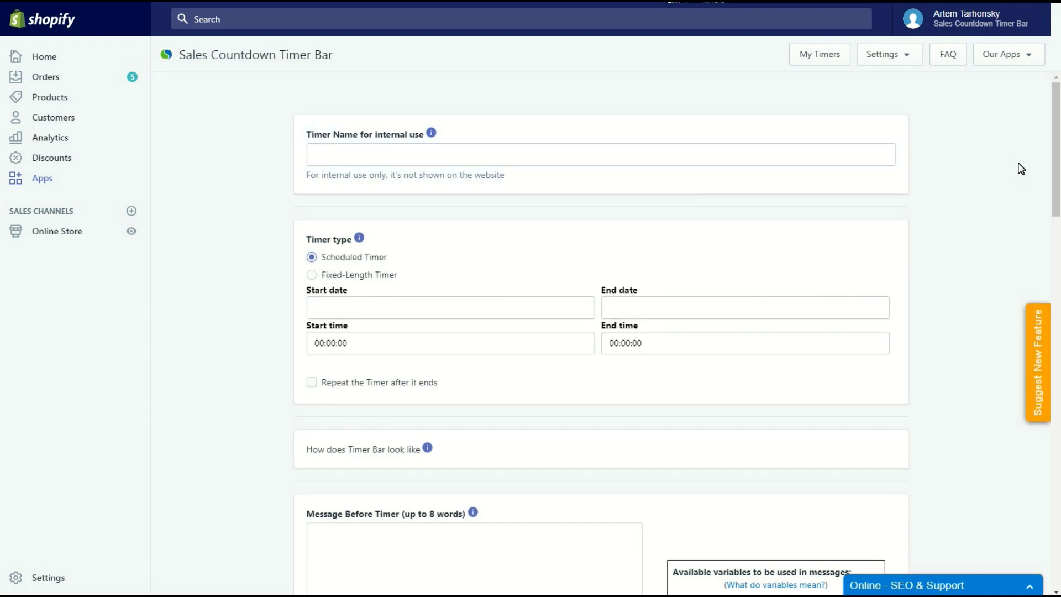
left_click_drag(1057, 175, 1057, 188)
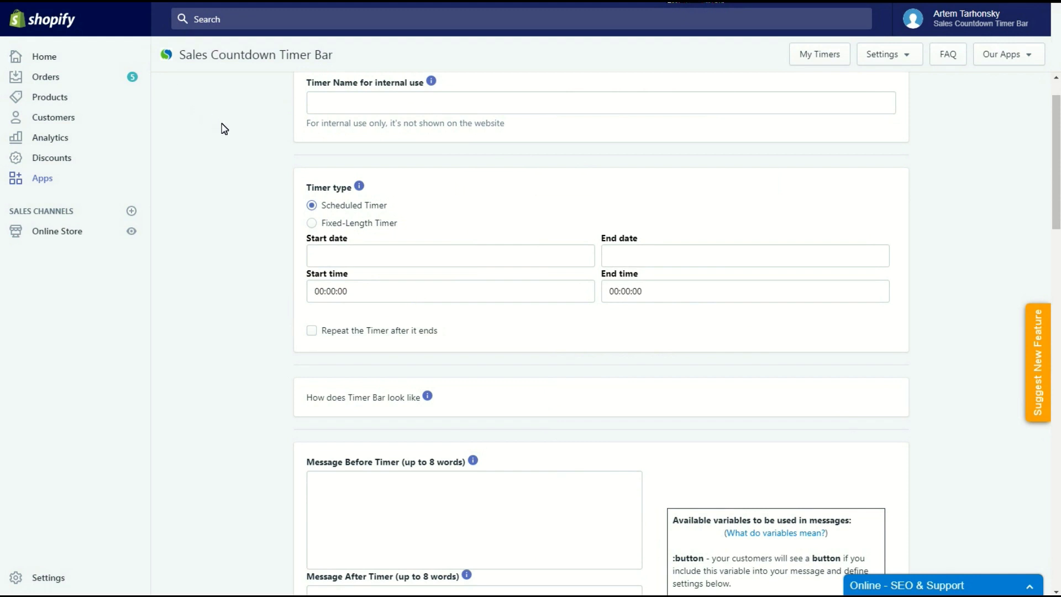
Enter 'Hurry Up' as the timer name.
left_click(312, 110)
type("H")
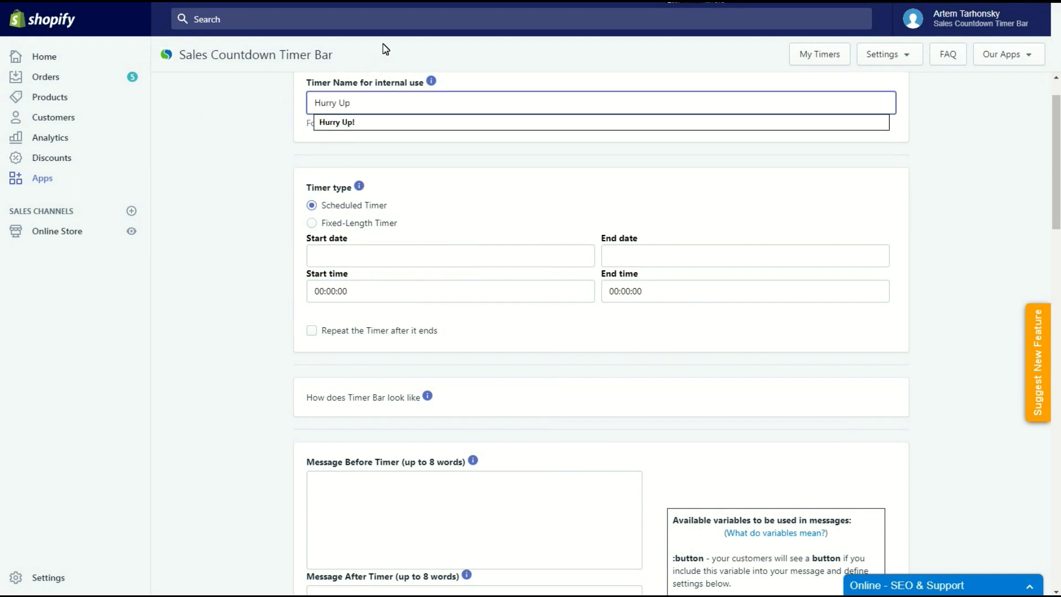
type("urry Up")
left_click(192, 114)
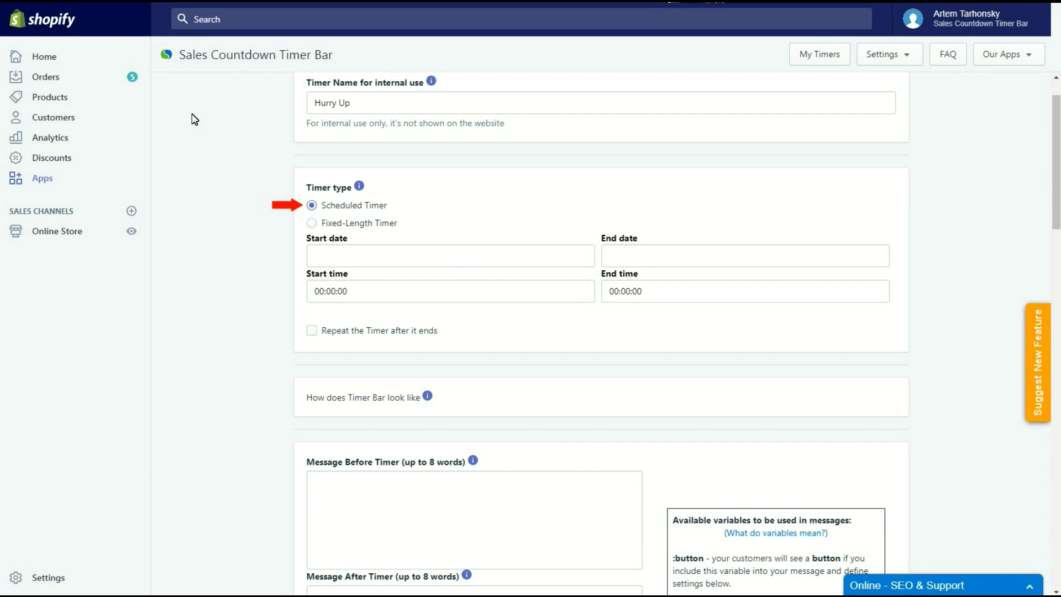
Set the timer start to 2018-07-26 at 14:00:00.
left_click(332, 259)
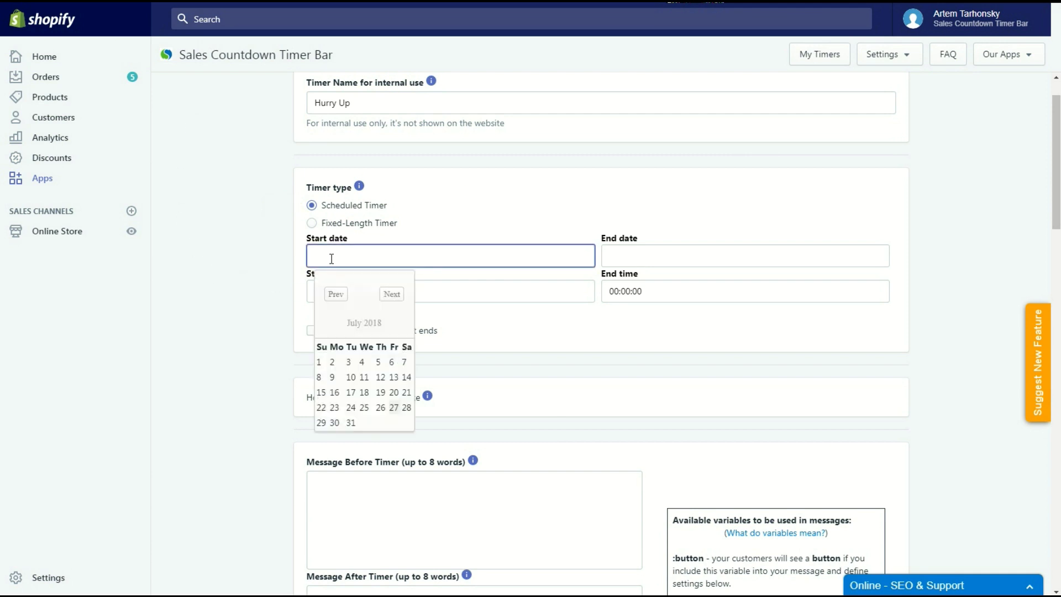
left_click(381, 409)
left_click(351, 293)
scroll(346, 359, "down", 9)
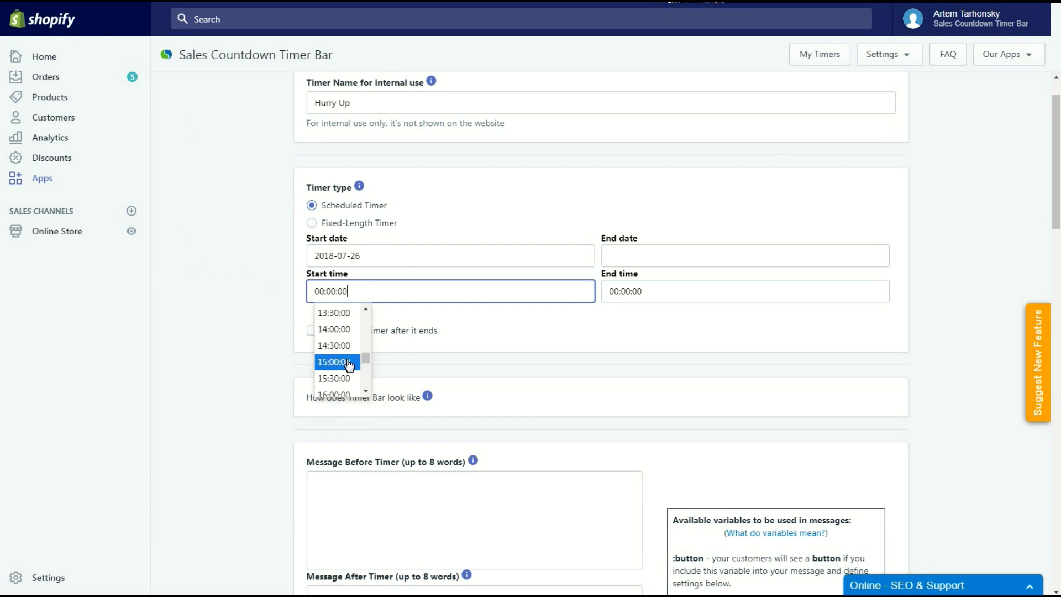
left_click(340, 331)
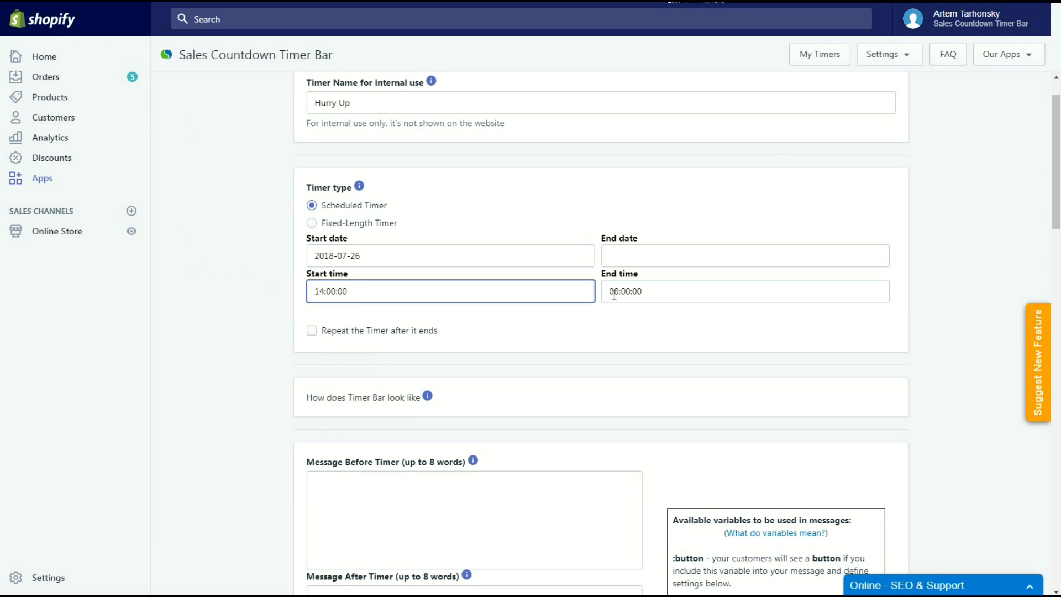
Set the timer end to 2018-07-31 at 21:00:00 and enable repeating after it ends.
left_click(633, 255)
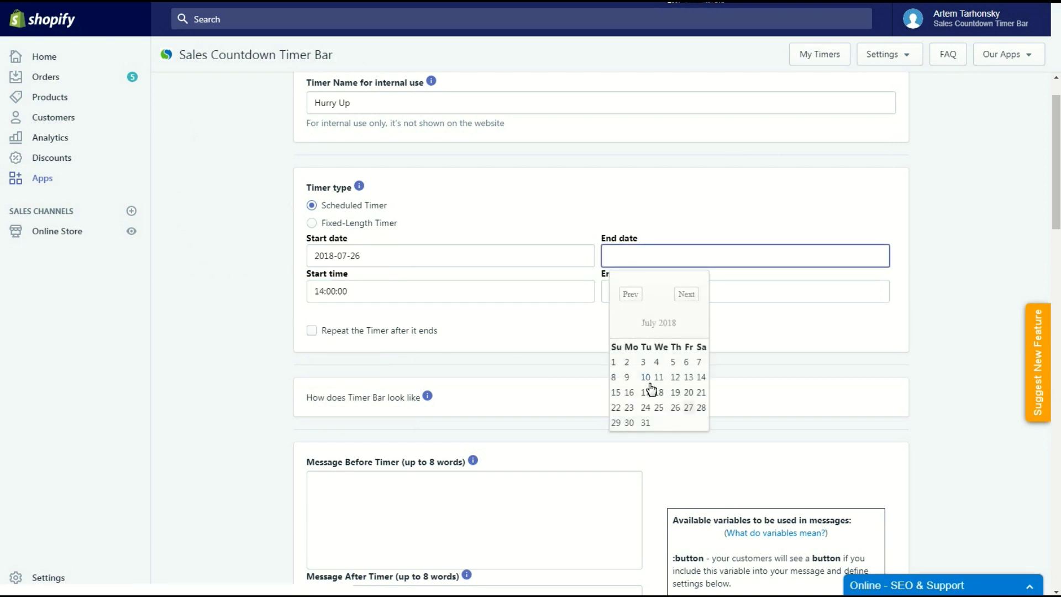
left_click(645, 423)
left_click(646, 294)
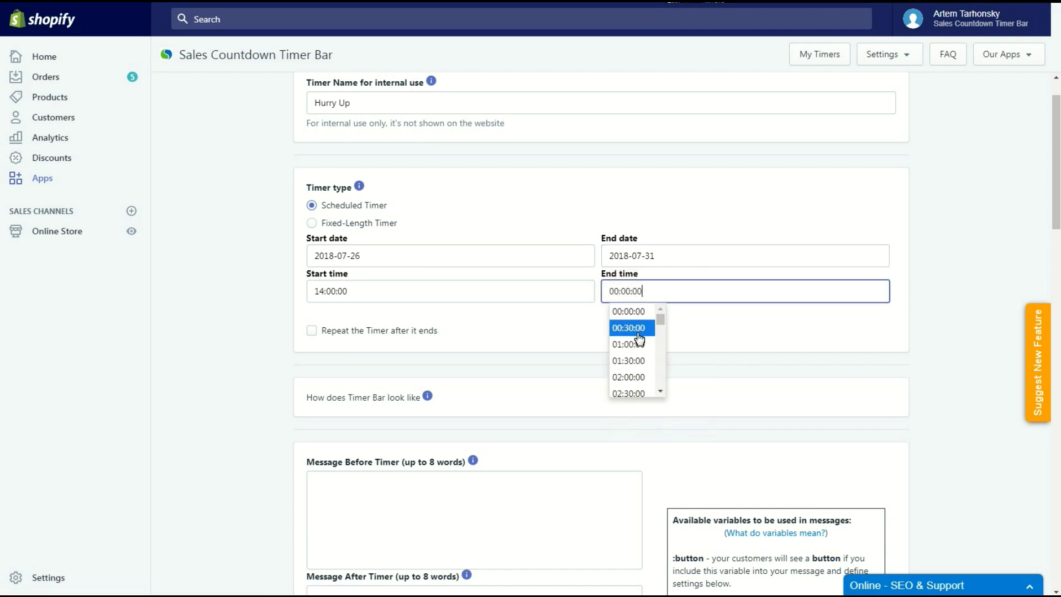
scroll(635, 370, "down", 4)
scroll(637, 372, "down", 7)
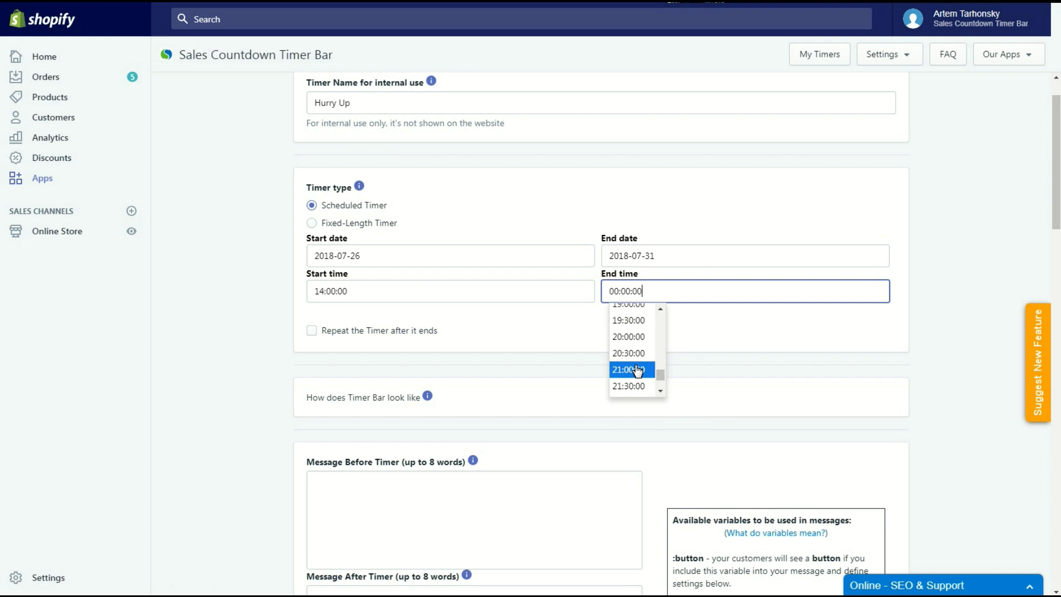
left_click(640, 369)
left_click(185, 275)
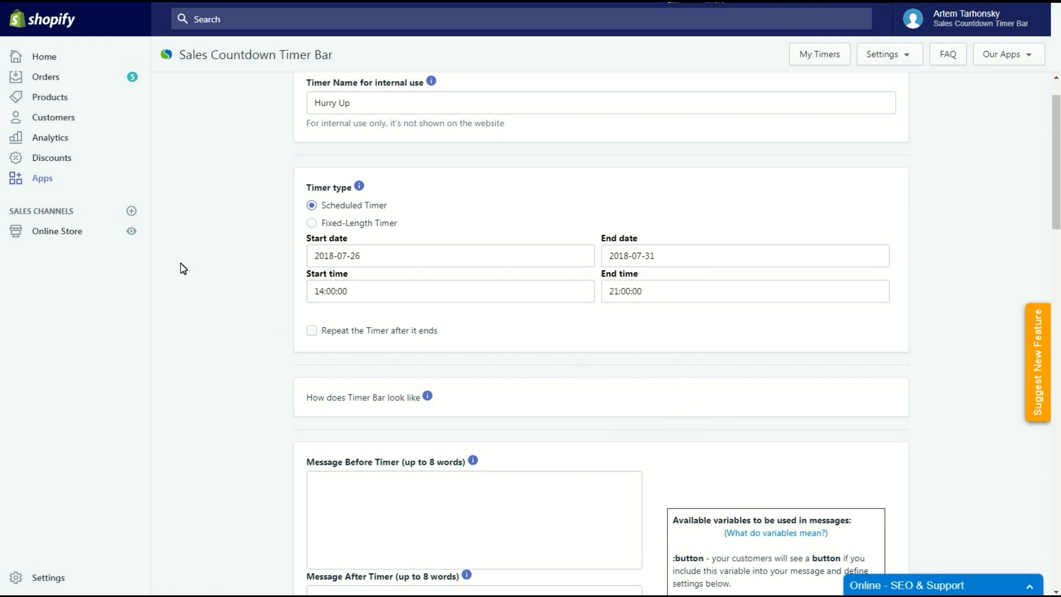
left_click(311, 331)
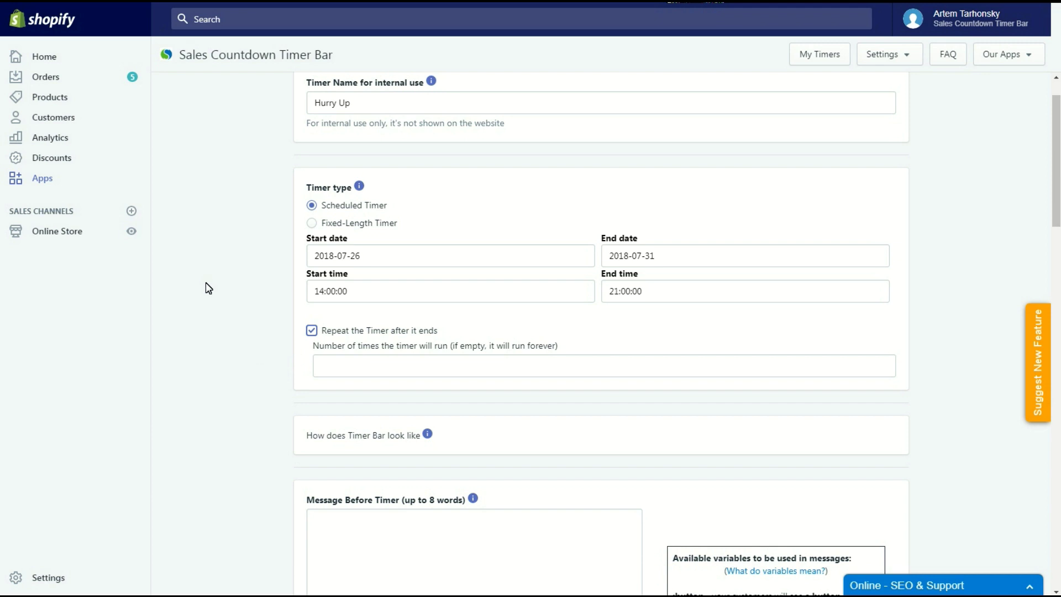
Turn off repeating and switch to a Fixed-Length Timer of 23 hours 55 minutes.
key("space")
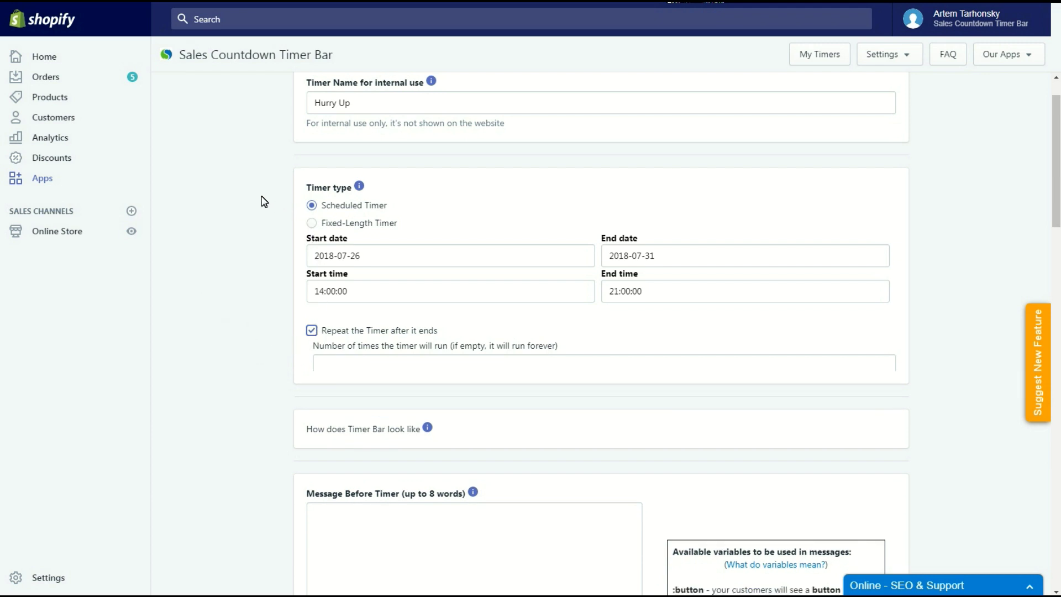
left_click(312, 224)
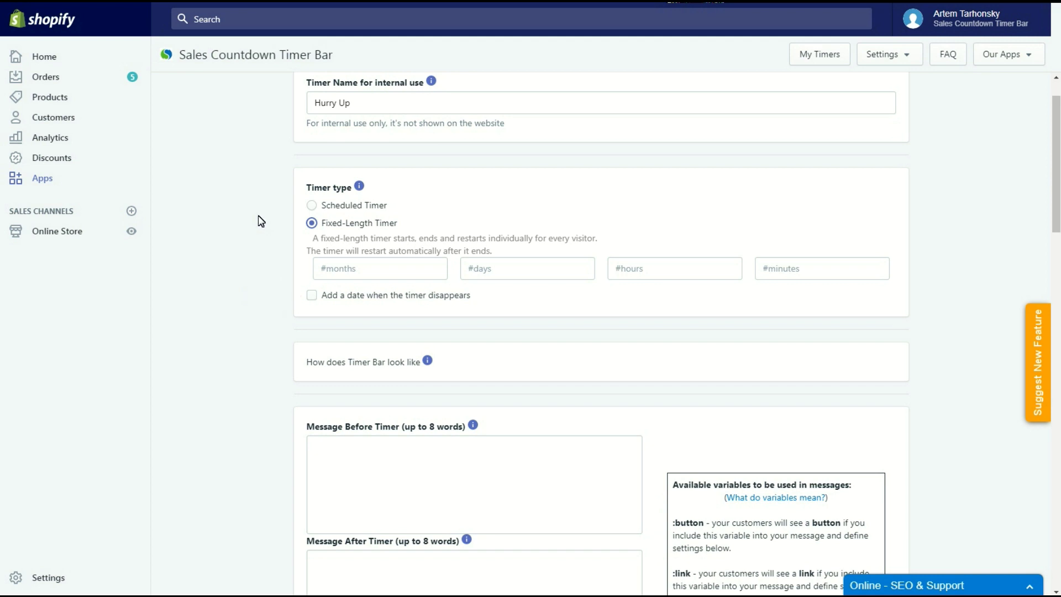
left_click(633, 265)
type("2")
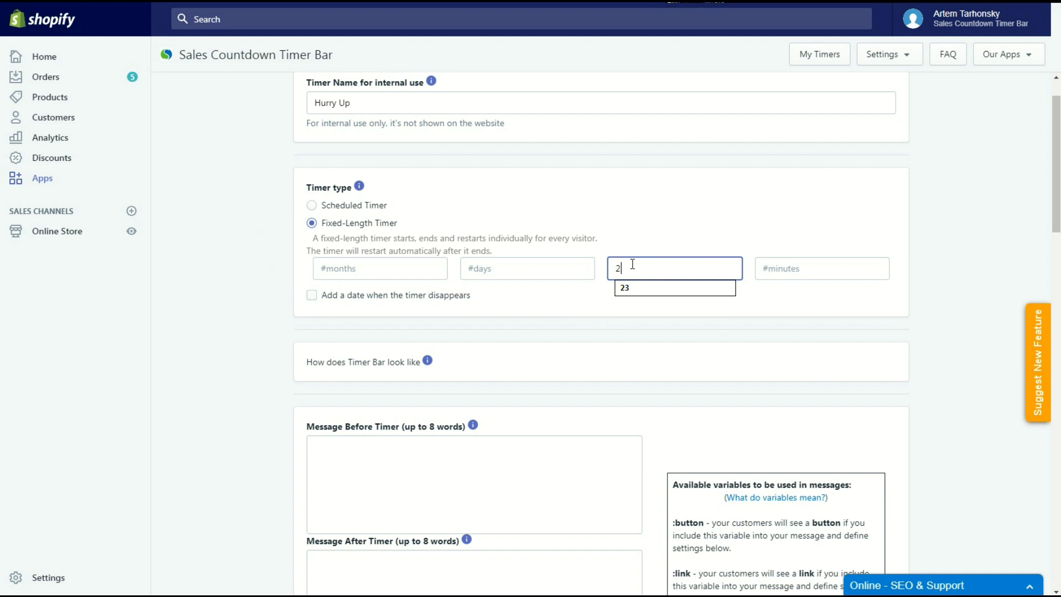
type("3")
left_click(788, 265)
type("55")
left_click(961, 279)
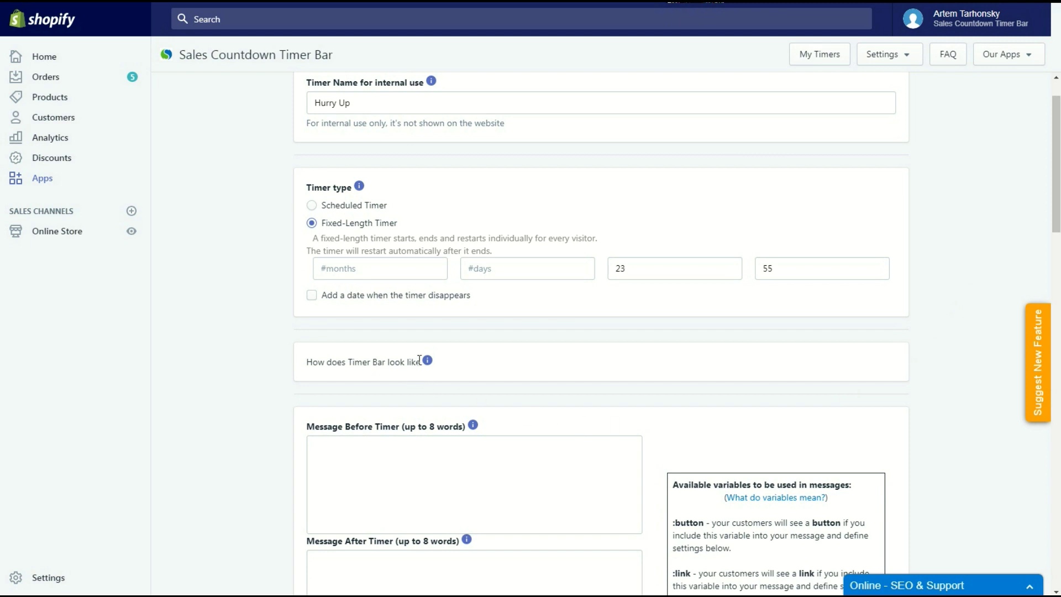
mouse_move(425, 362)
left_click_drag(1057, 183, 1057, 273)
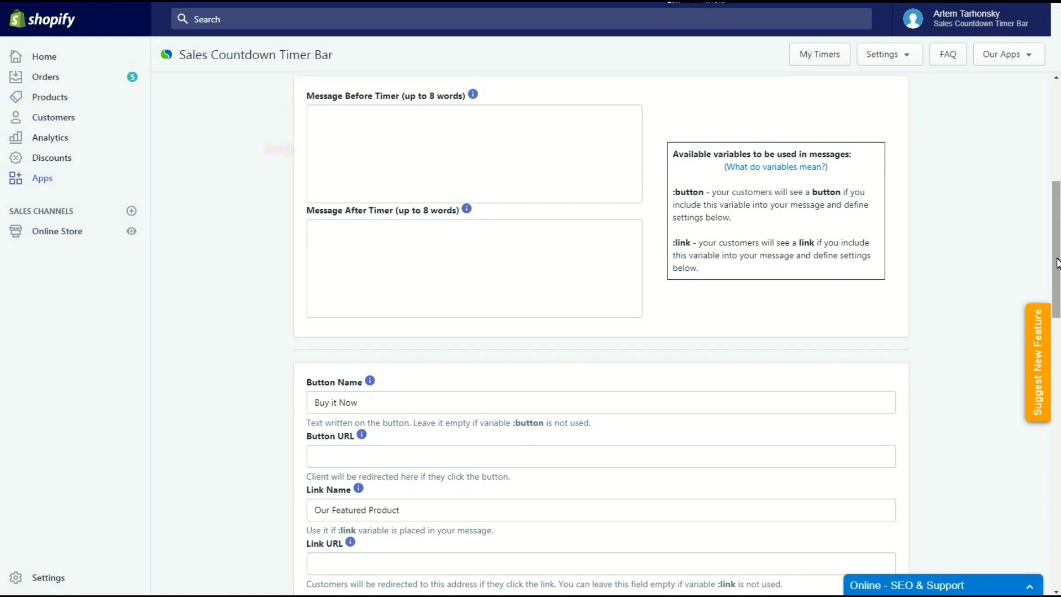
Change the before-timer message to 'Hurry up! Sale ends in:'.
left_click(408, 166)
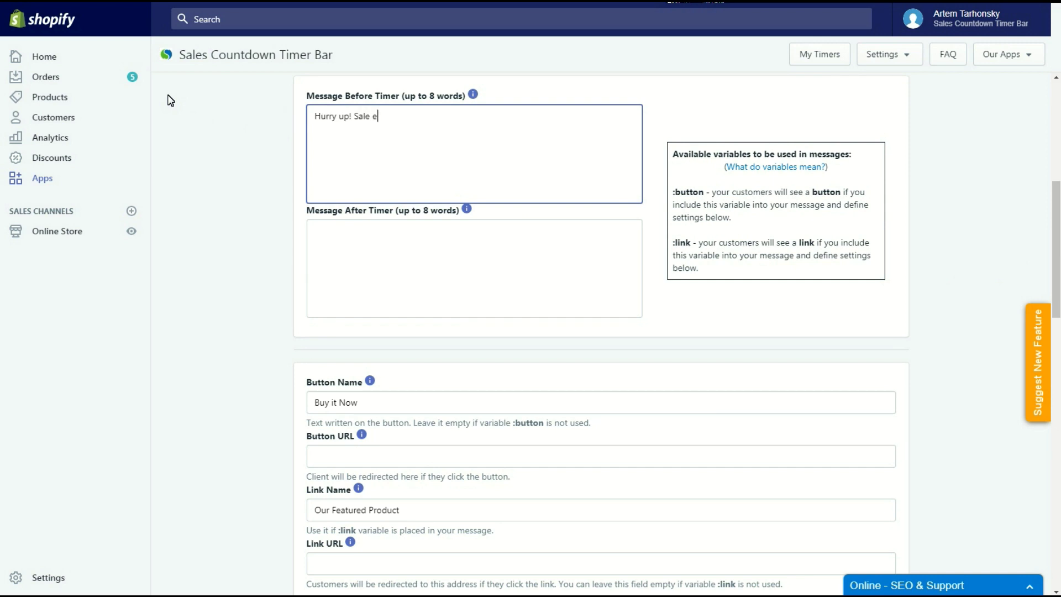
type(":")
left_click(178, 113)
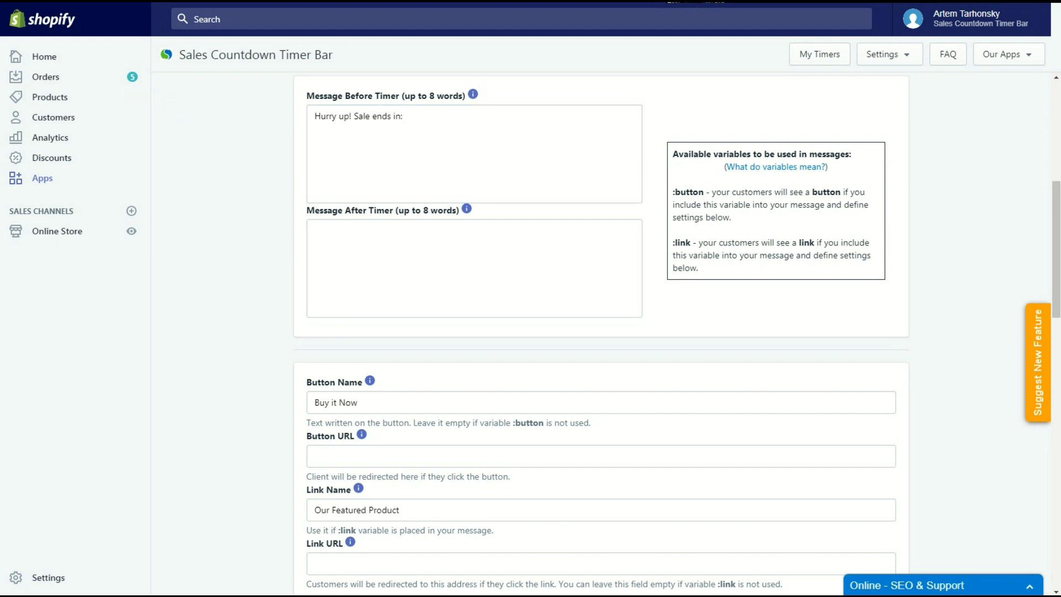
Save the timer via 'Save and go to design' and go back to My Timers.
scroll(1045, 507, "down", 15)
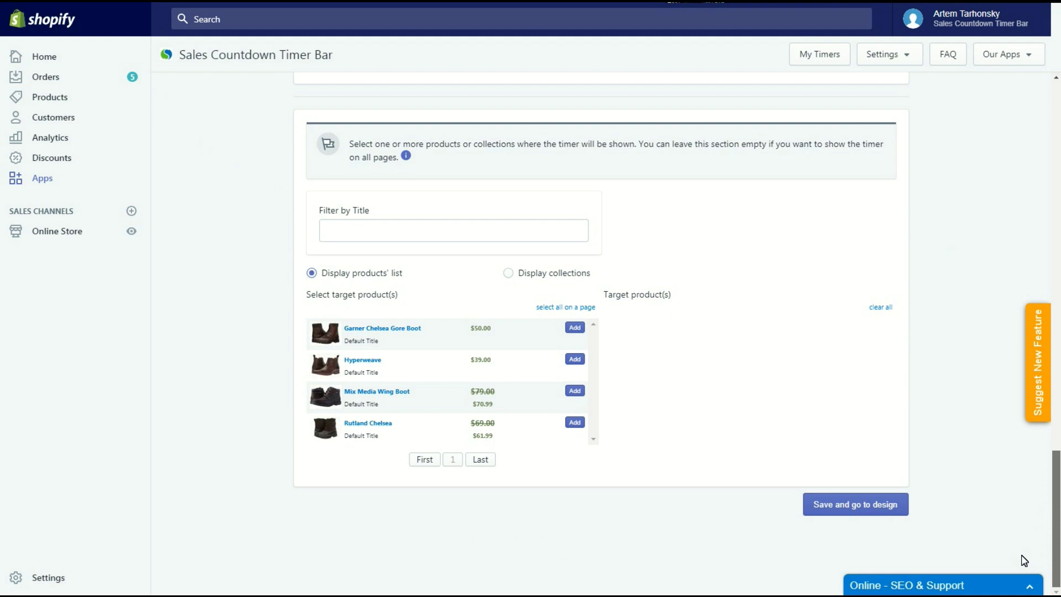
left_click(884, 506)
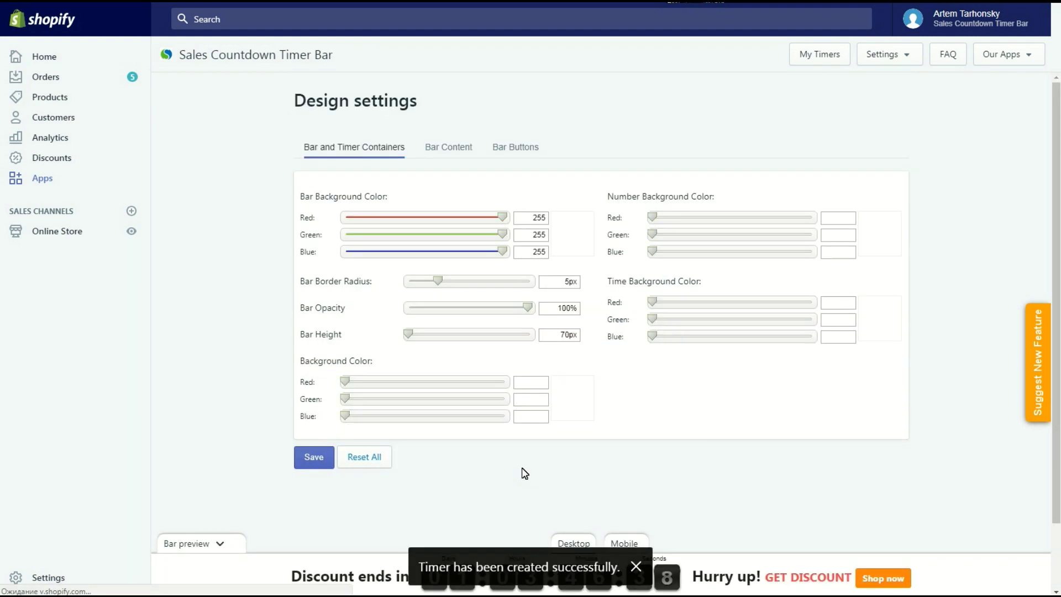
left_click(817, 54)
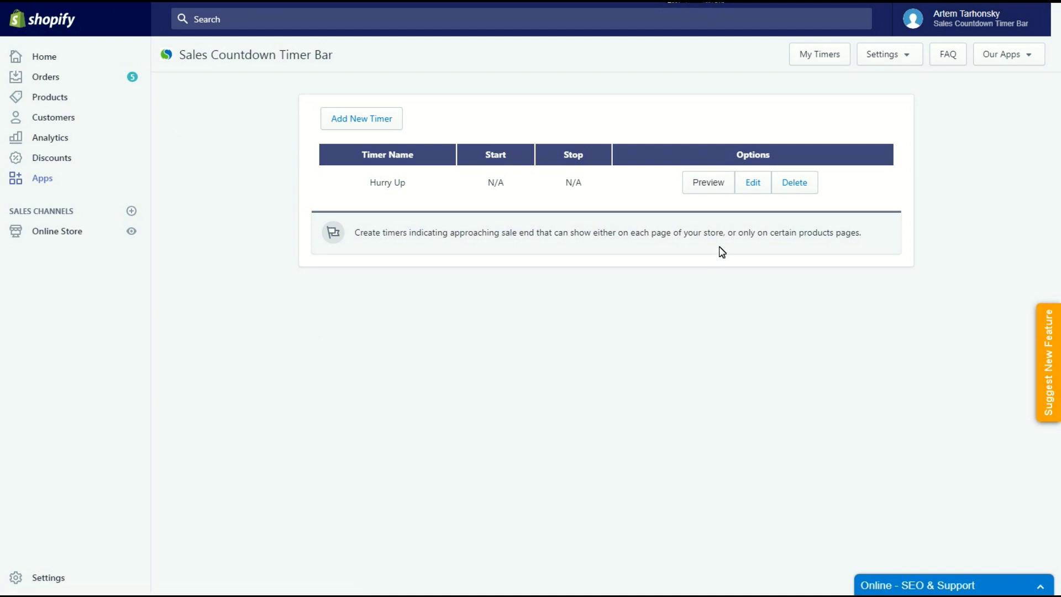
Edit Hurry Up and rename its button from 'Buy it Now' to 'More Special Offers'.
left_click(751, 185)
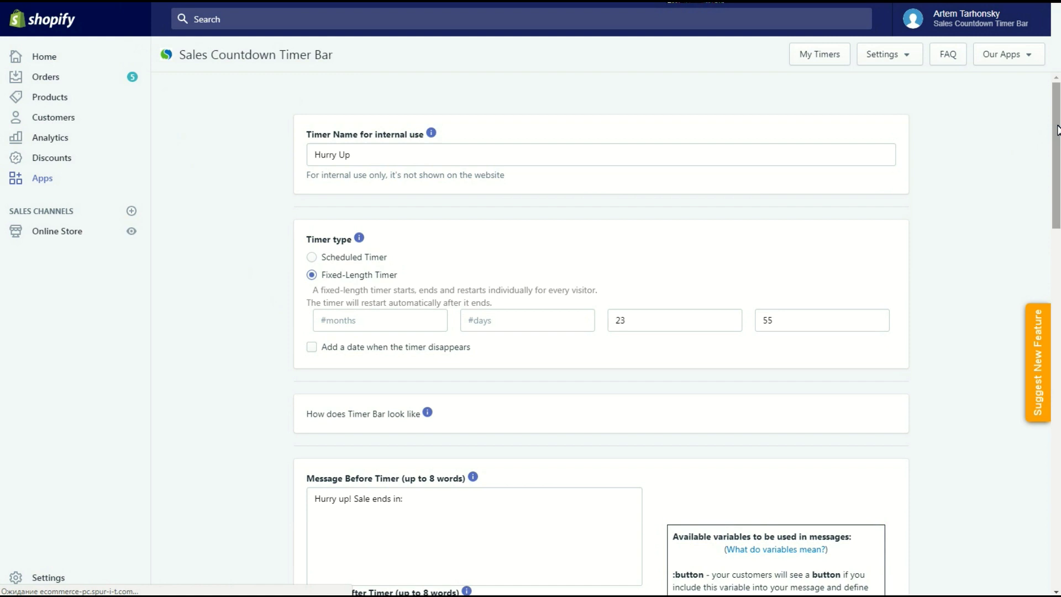
scroll(804, 188, "down", 3)
scroll(608, 332, "down", 5)
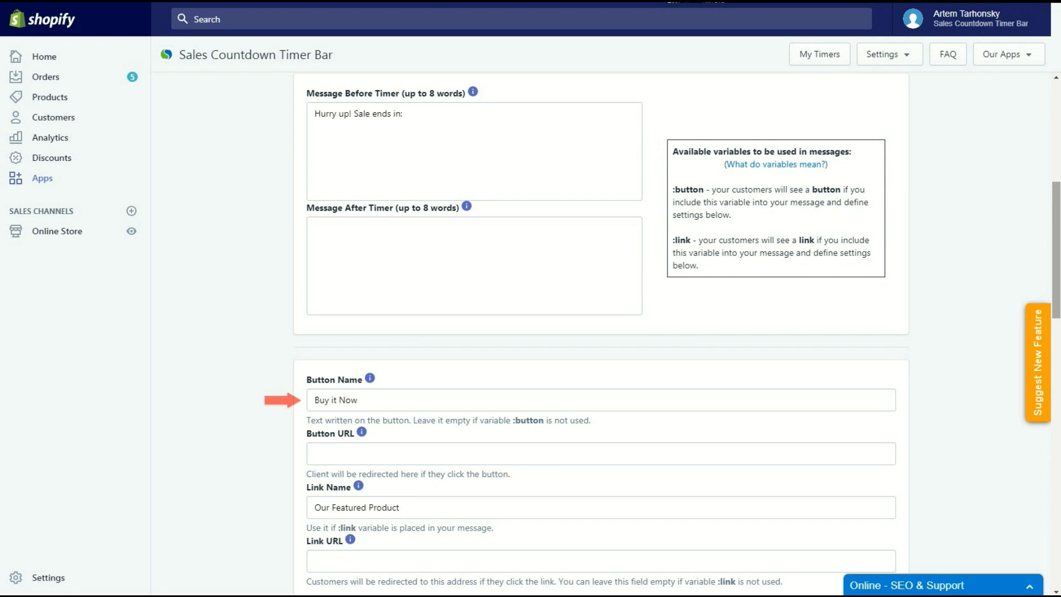
left_click_drag(369, 403, 237, 395)
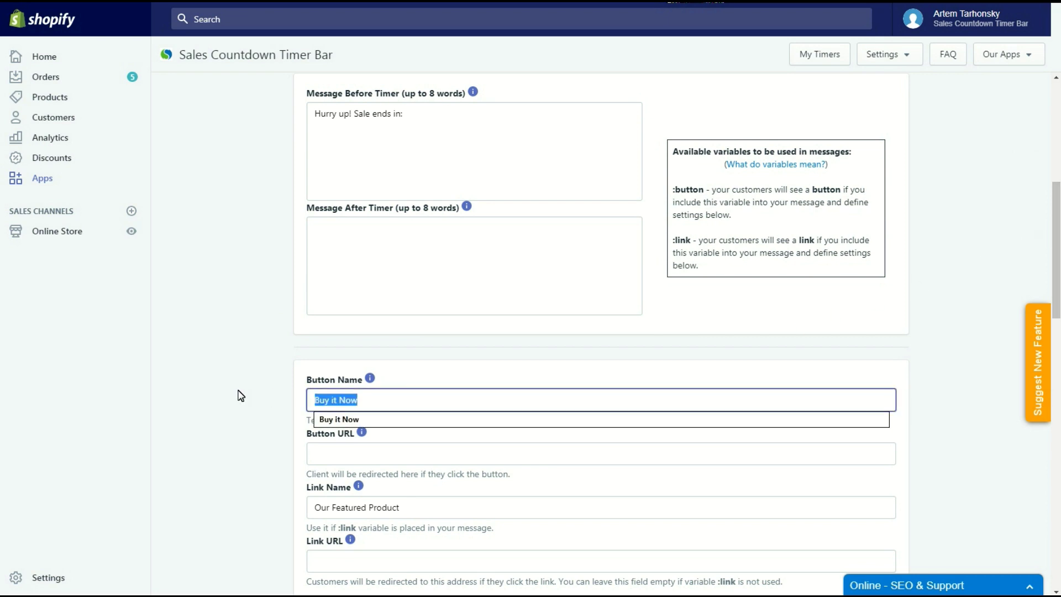
type("More Special Offers")
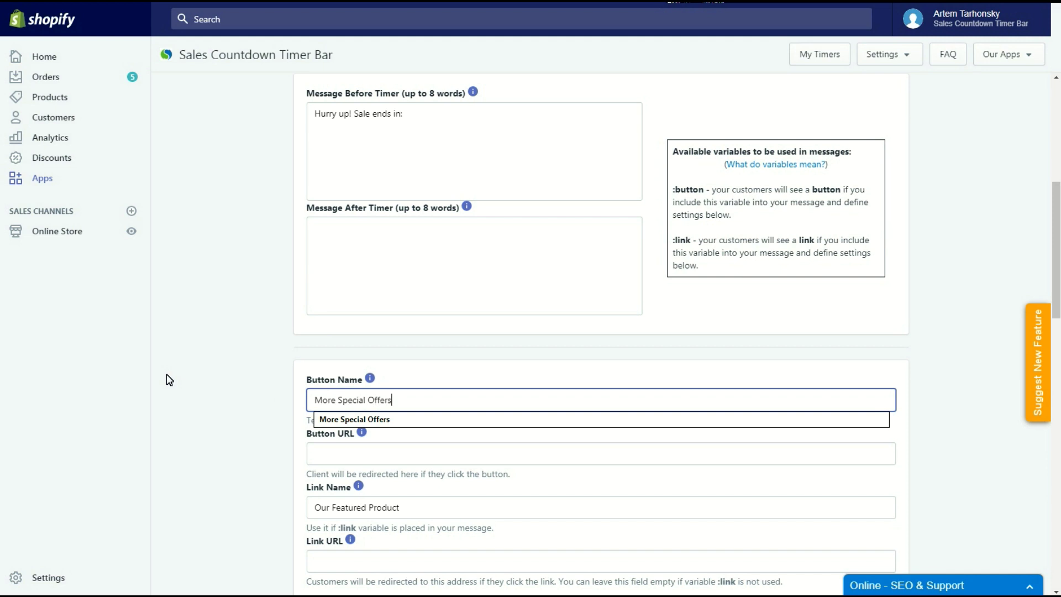
left_click(169, 380)
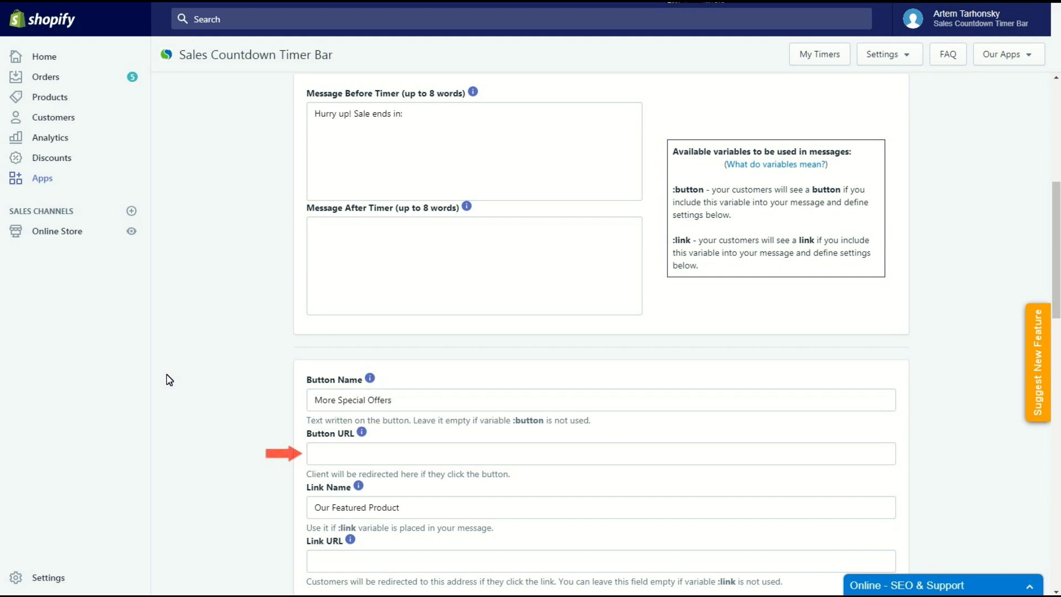
Paste the special-offers page link as Button URL and type ':button' in Message After Timer.
left_click(329, 453)
type("https://a-ginger.myshopify.com/pages/special-offers")
left_click(226, 425)
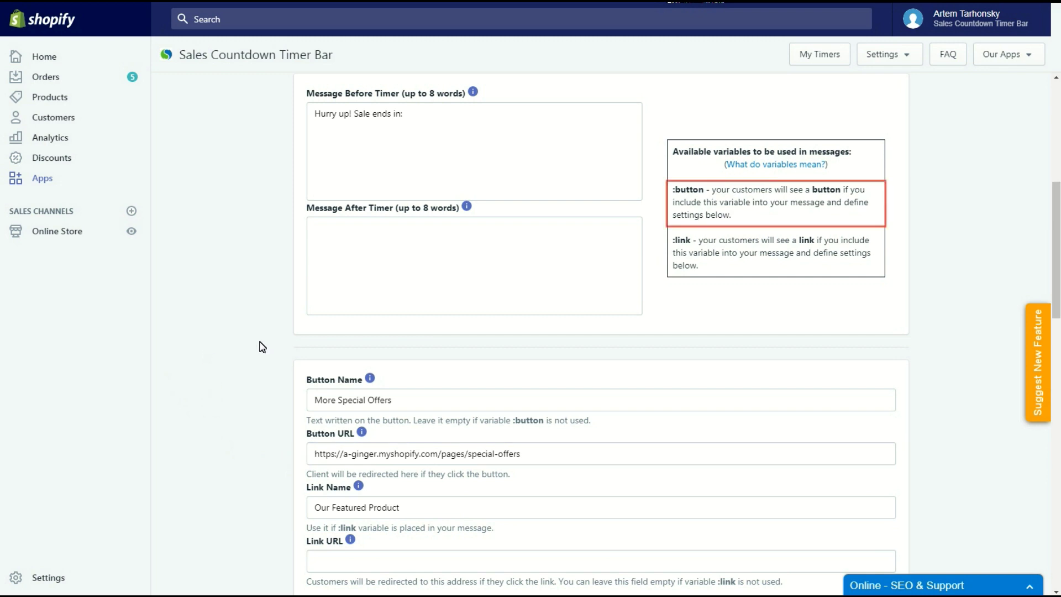
left_click(381, 268)
type(":button")
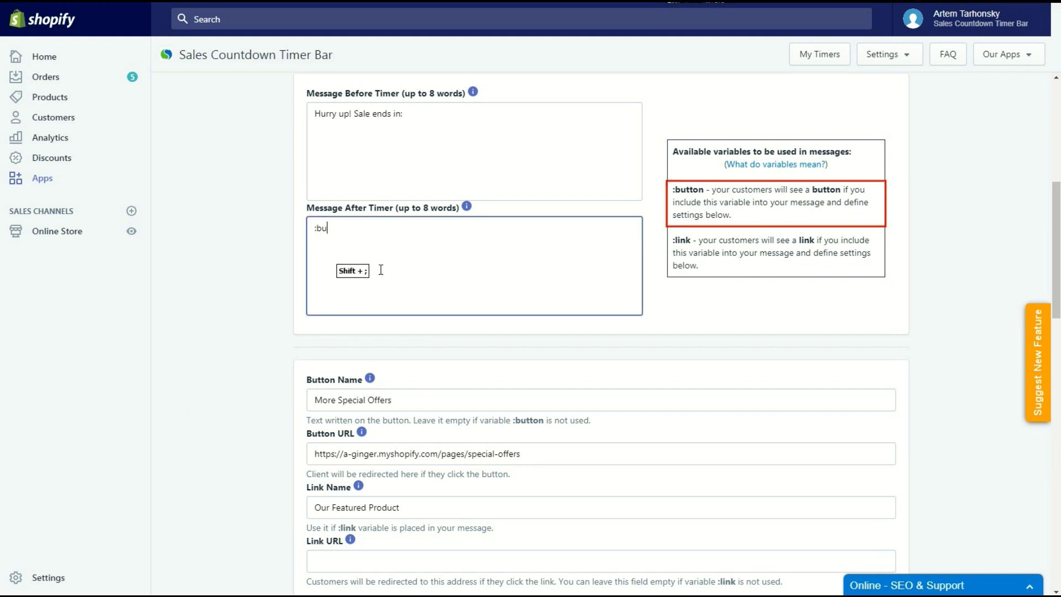
Save the Hurry Up timer with its new button and return to My Timers.
left_click(233, 345)
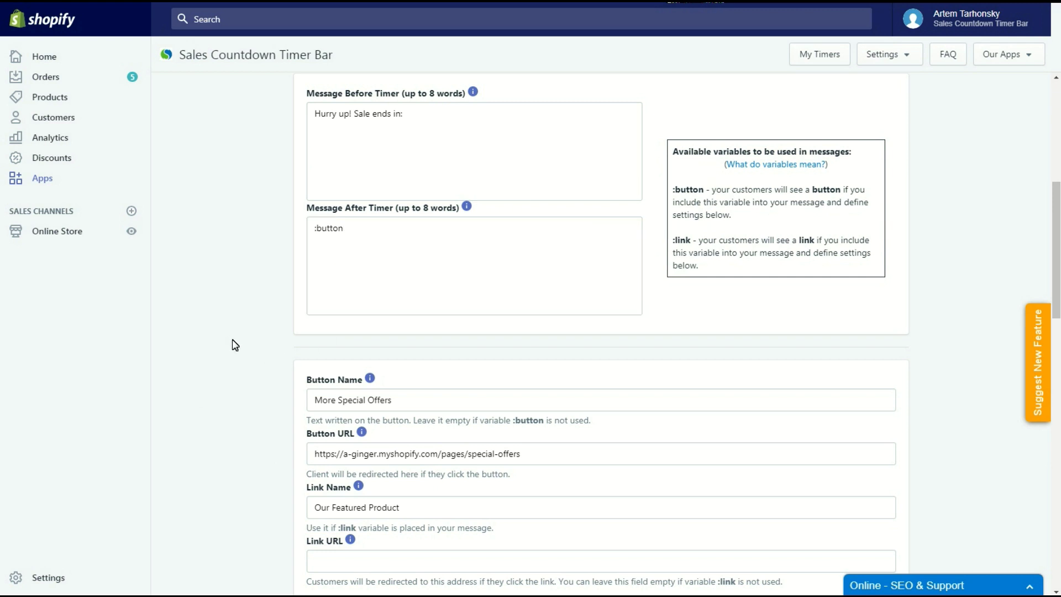
scroll(230, 344, "down", 15)
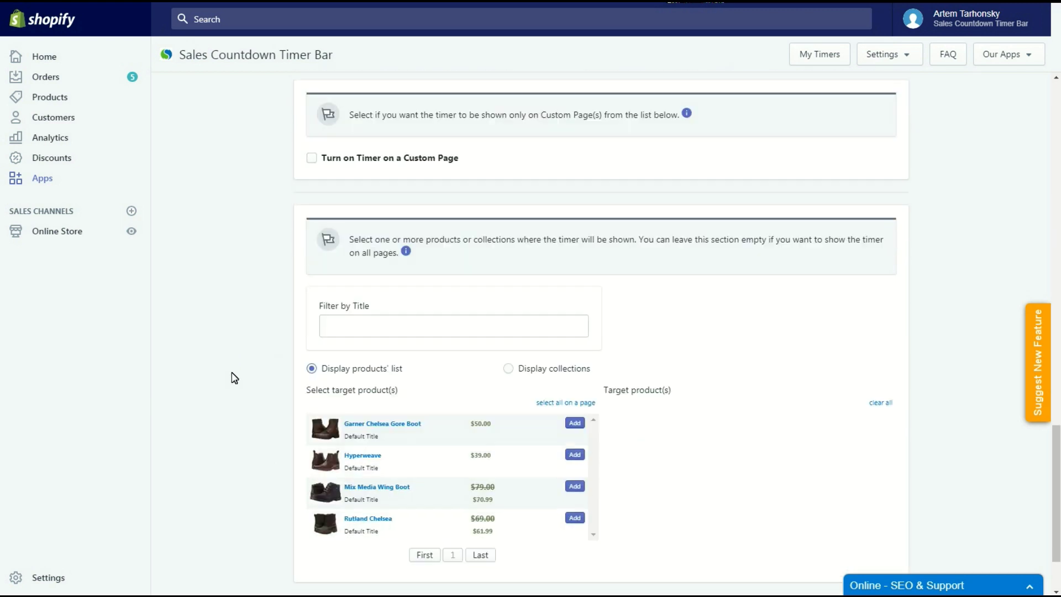
left_click(874, 507)
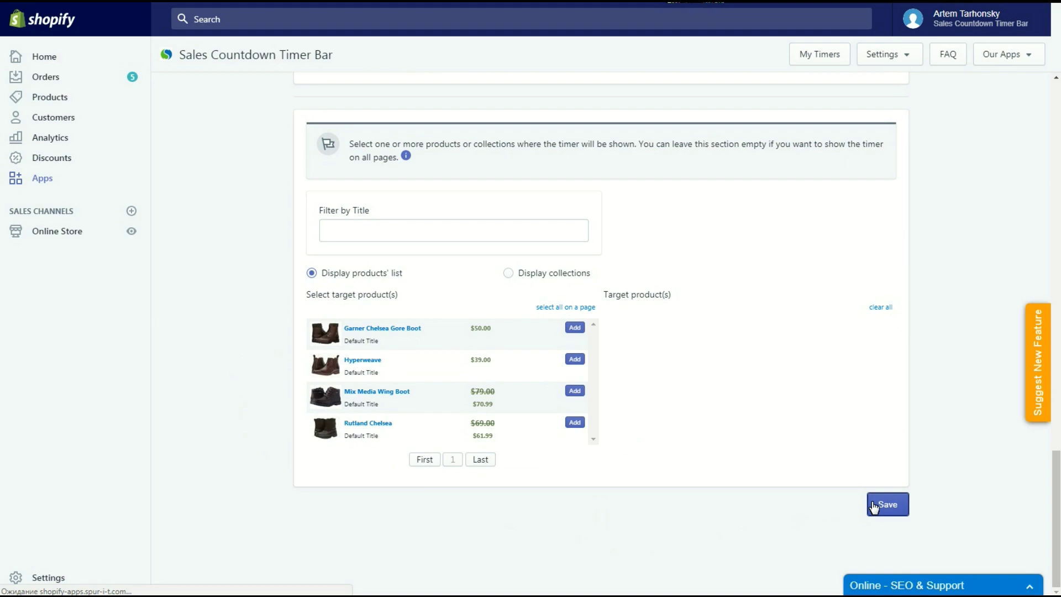
key("ctrl+Tab")
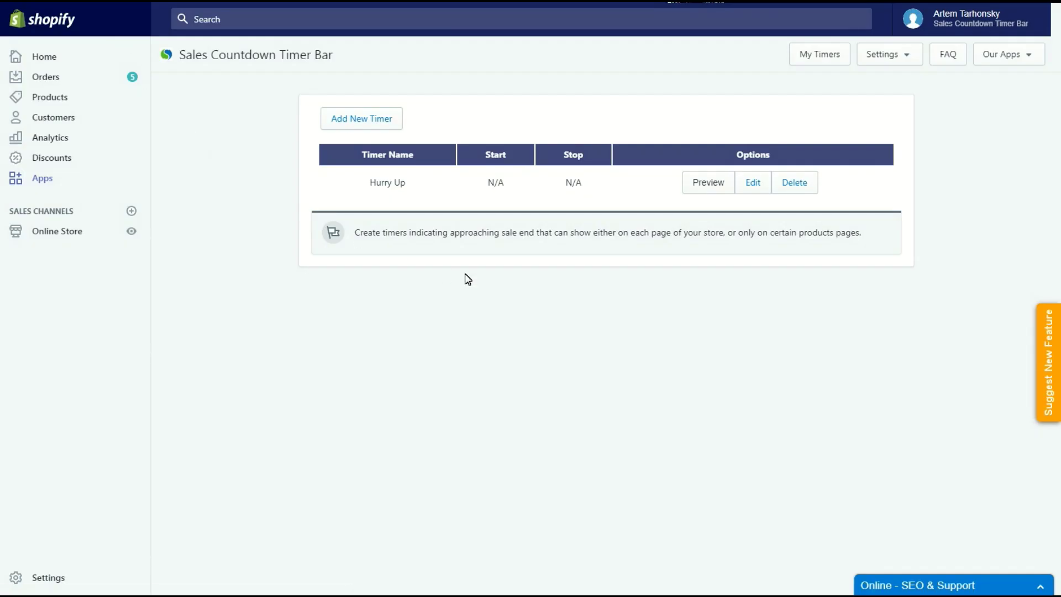
Change the Hurry Up countdown display time from 20 to 0 seconds.
left_click(750, 183)
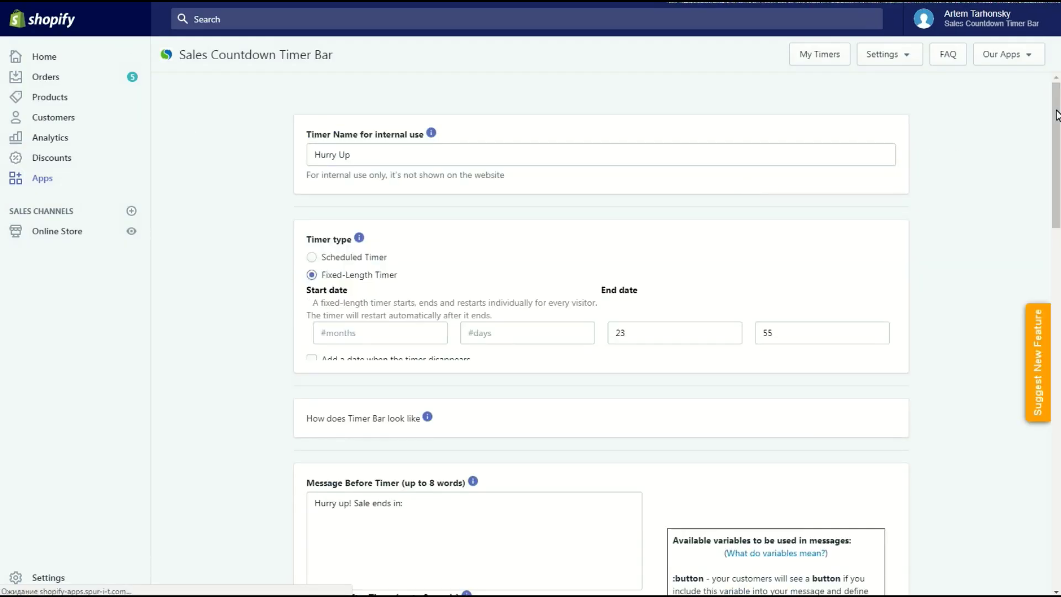
left_click_drag(1057, 115, 1059, 232)
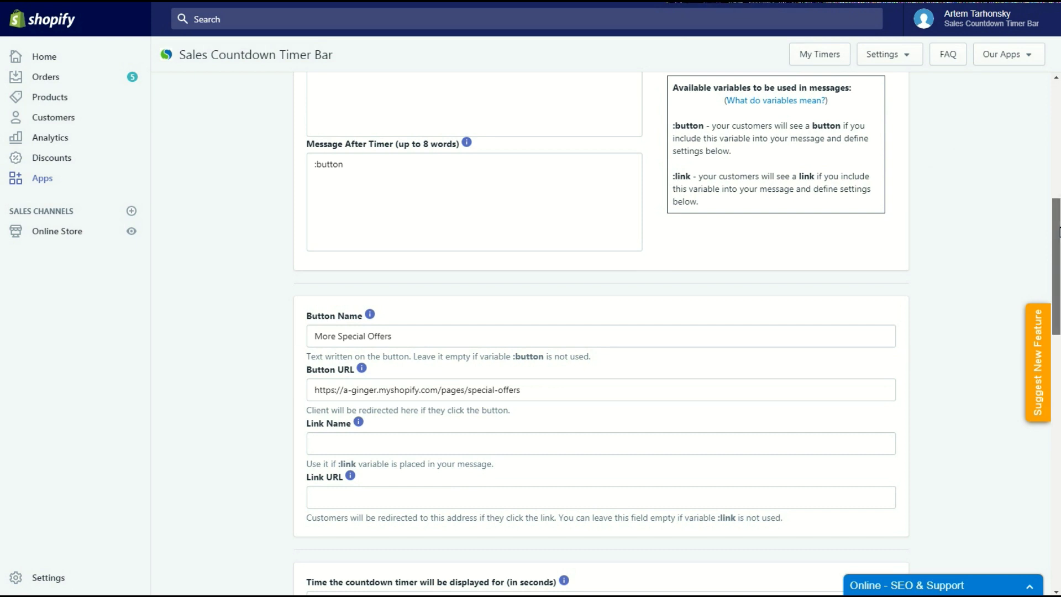
scroll(1060, 231, "down", 7)
scroll(508, 270, "down", 2)
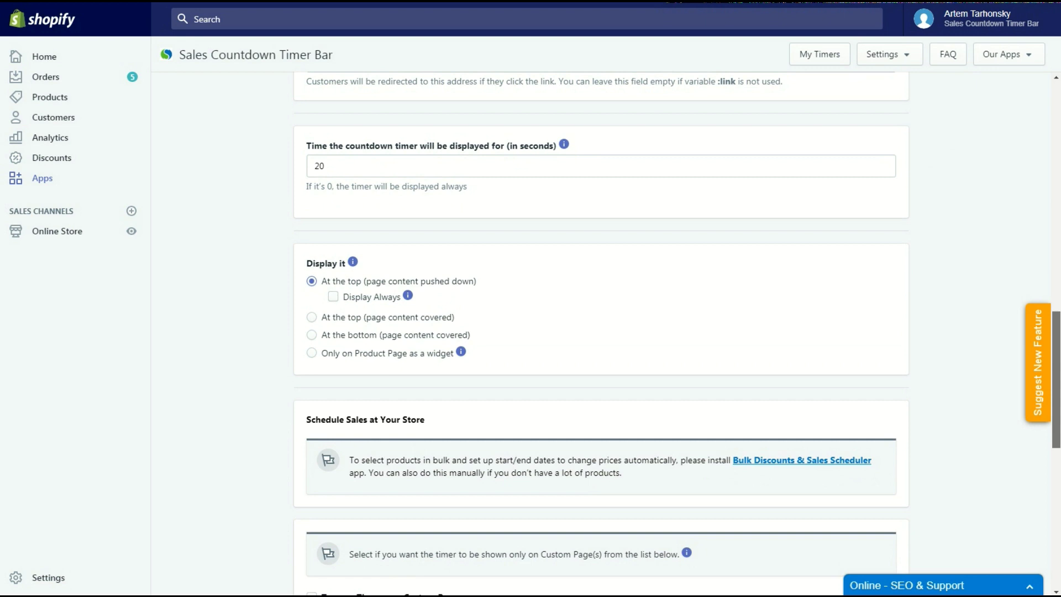
left_click(422, 169)
key("BackSpace")
key("BackSpace")
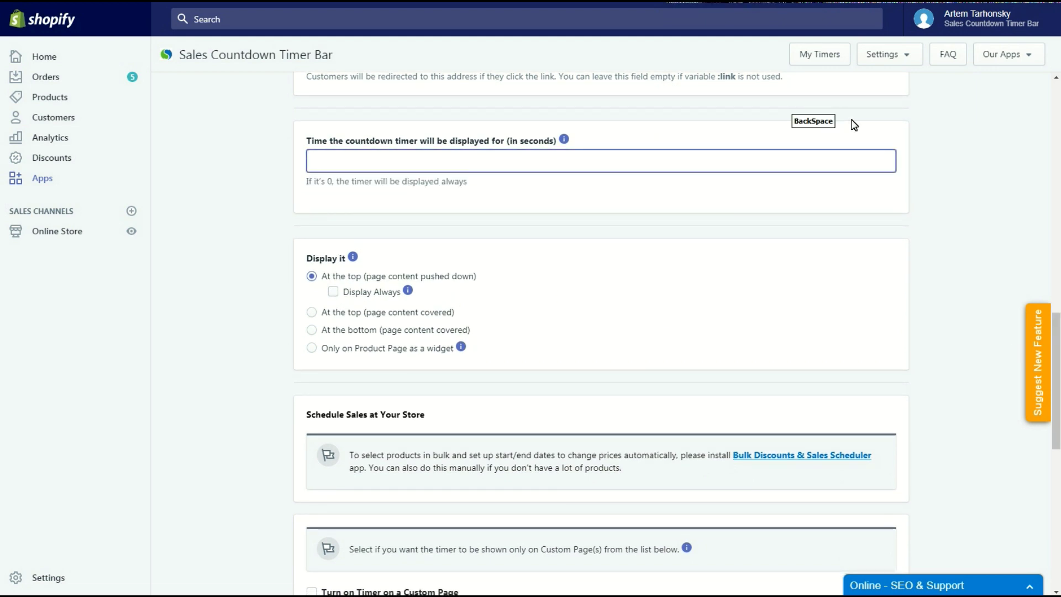
type("0")
left_click(1014, 135)
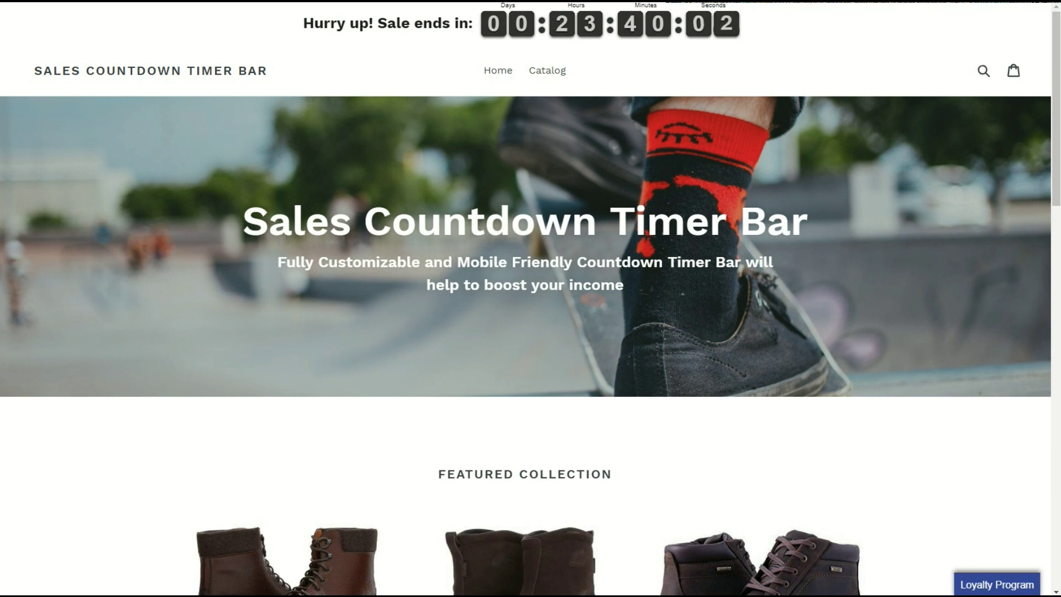
scroll(530, 309, "down", 15)
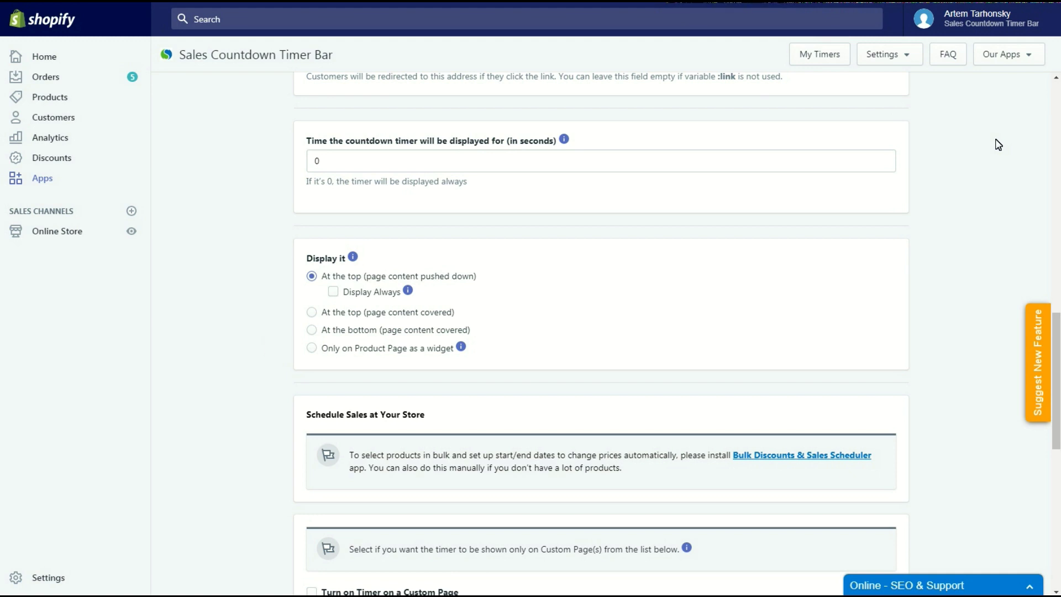
Show the timer as a product-page widget placed just below the add-to-cart form, and save the position.
left_click(311, 349)
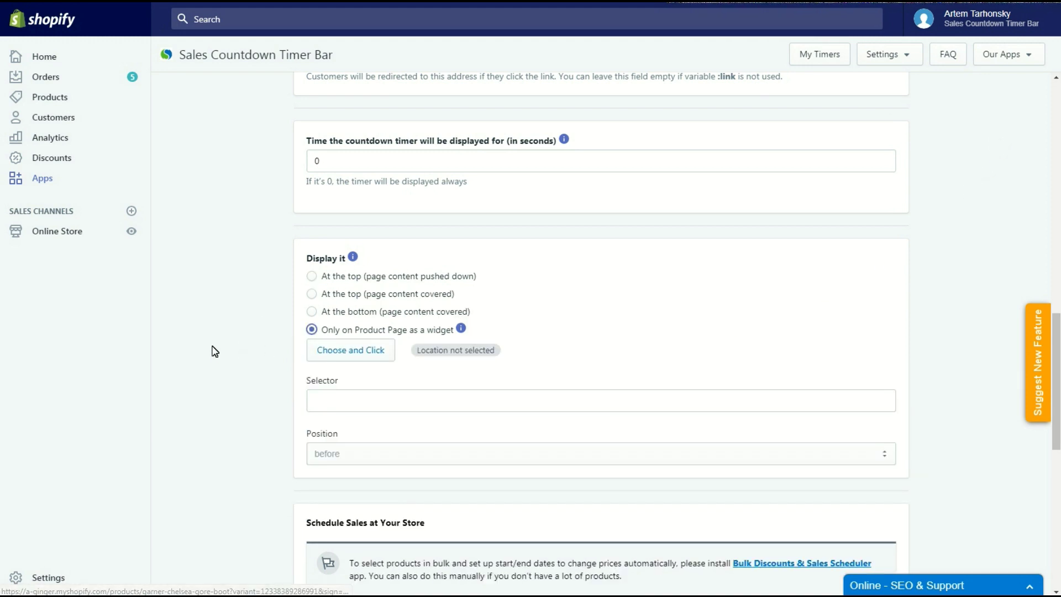
left_click(349, 357)
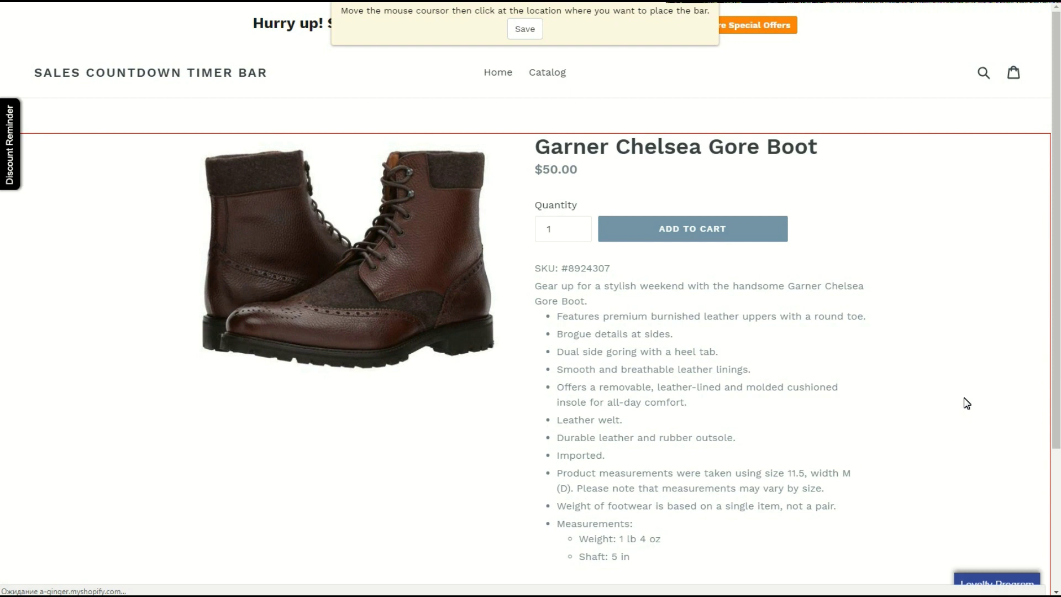
left_click(674, 209)
left_click(697, 220)
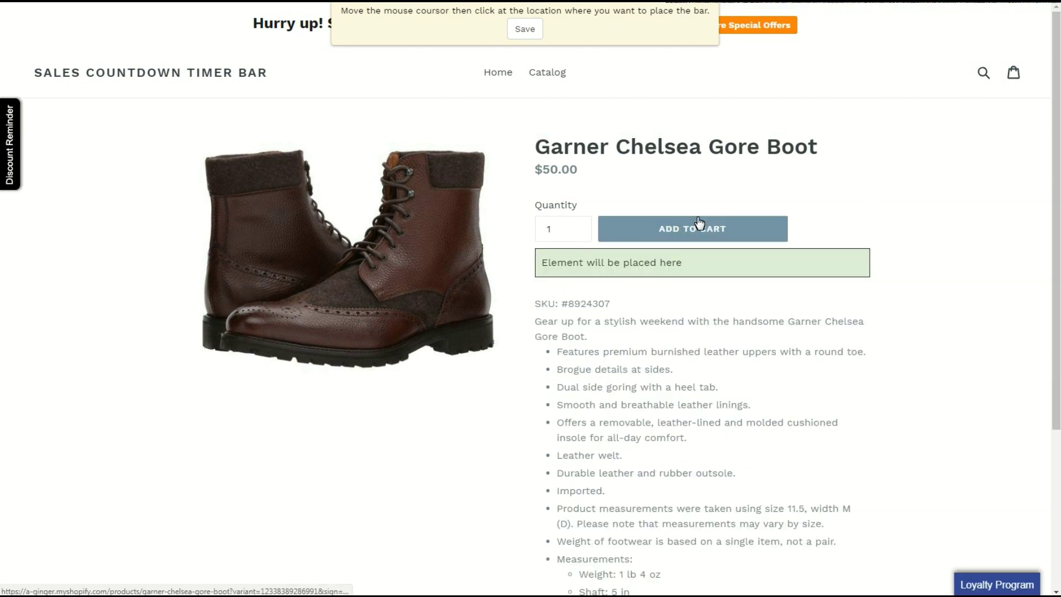
left_click(536, 32)
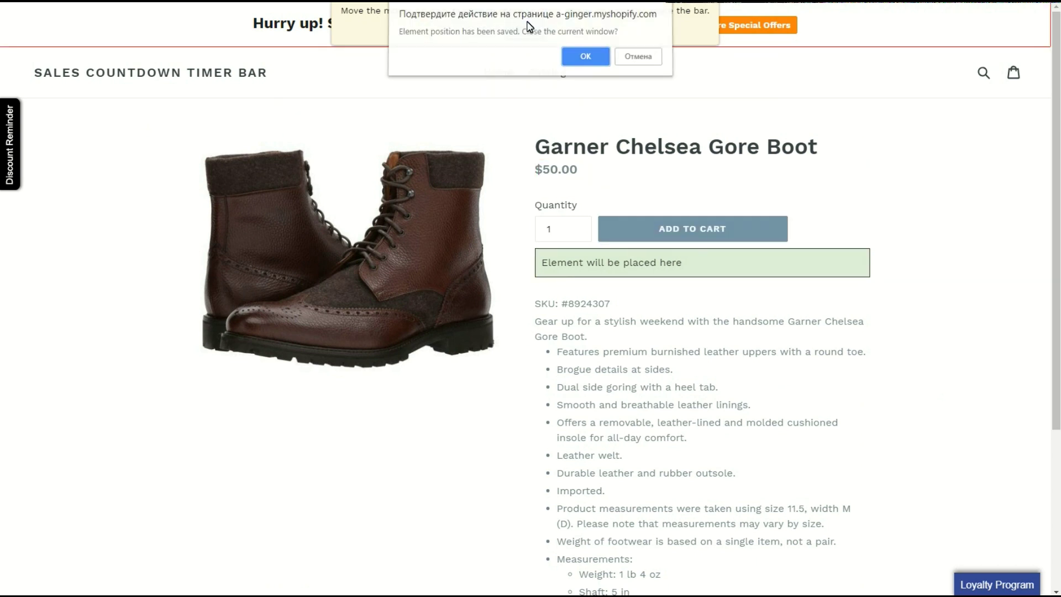
left_click(586, 58)
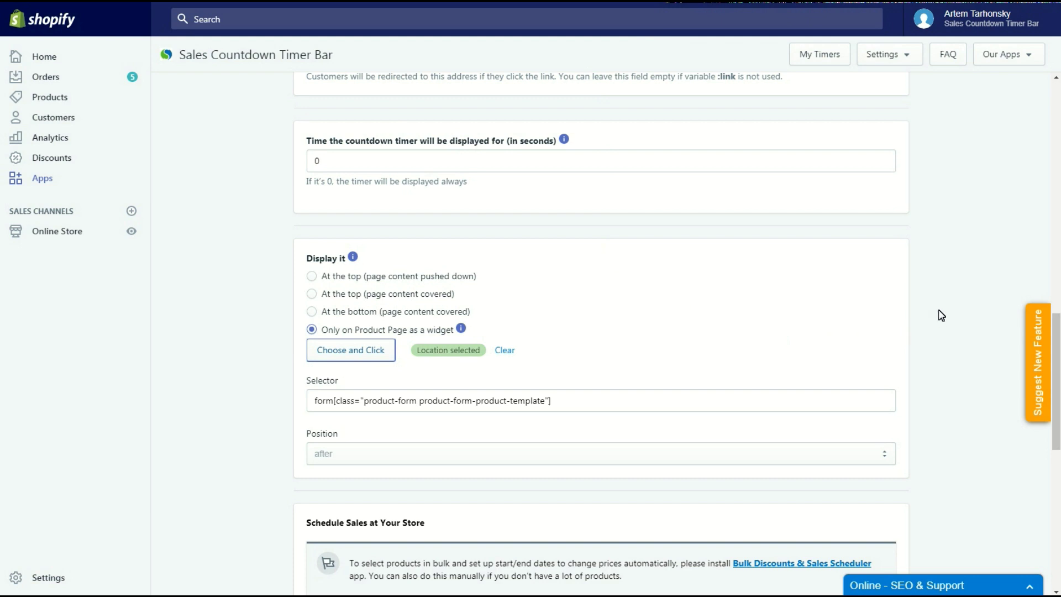
Add Mix Media Wing Boot and Rutland Chelsea as target products, then save.
scroll(941, 315, "down", 10)
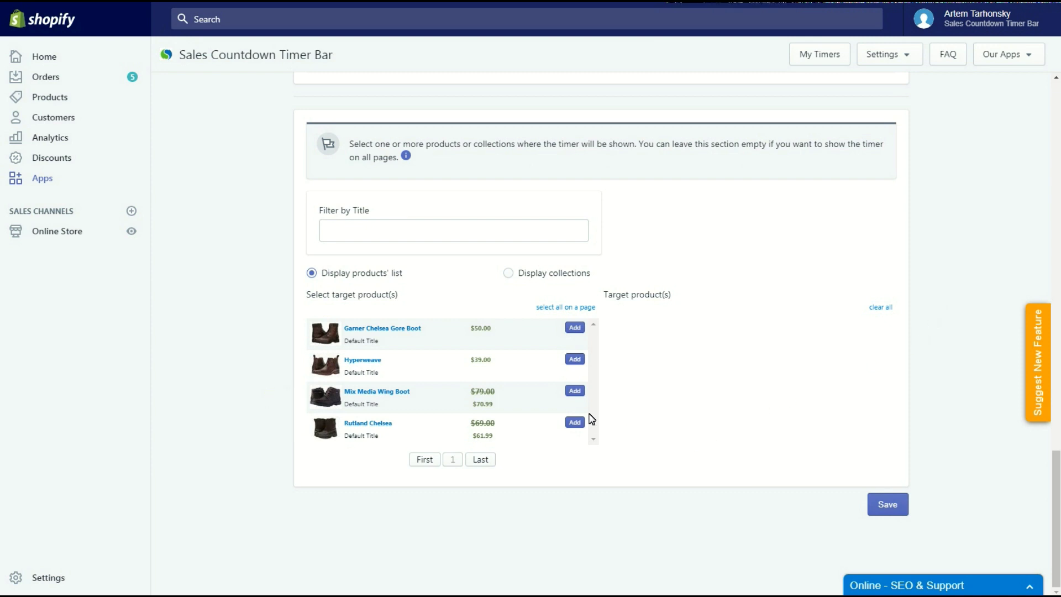
left_click(574, 391)
left_click(575, 423)
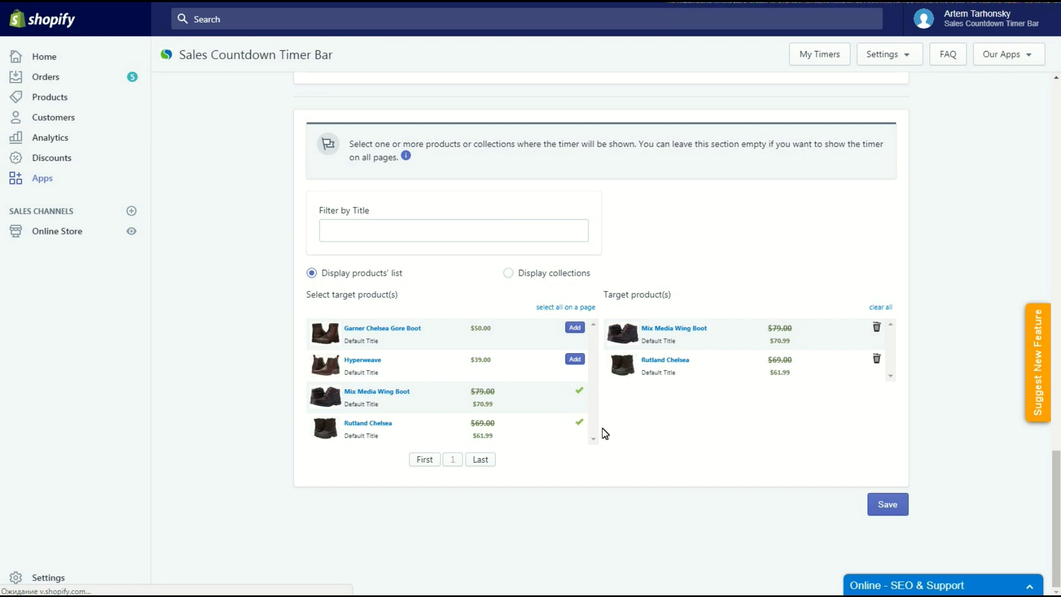
left_click(888, 507)
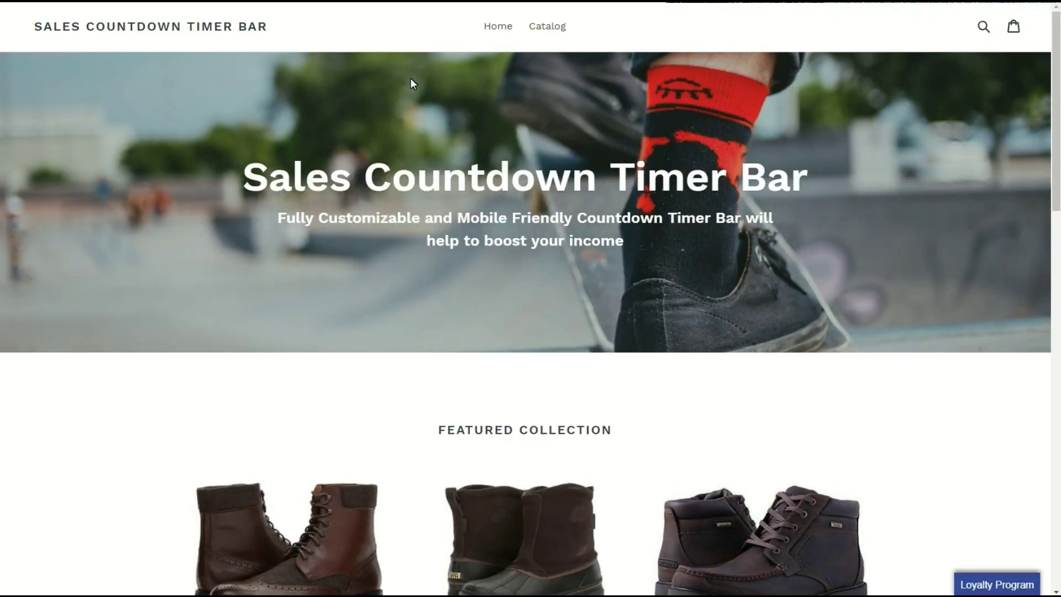
scroll(307, 274, "down", 3)
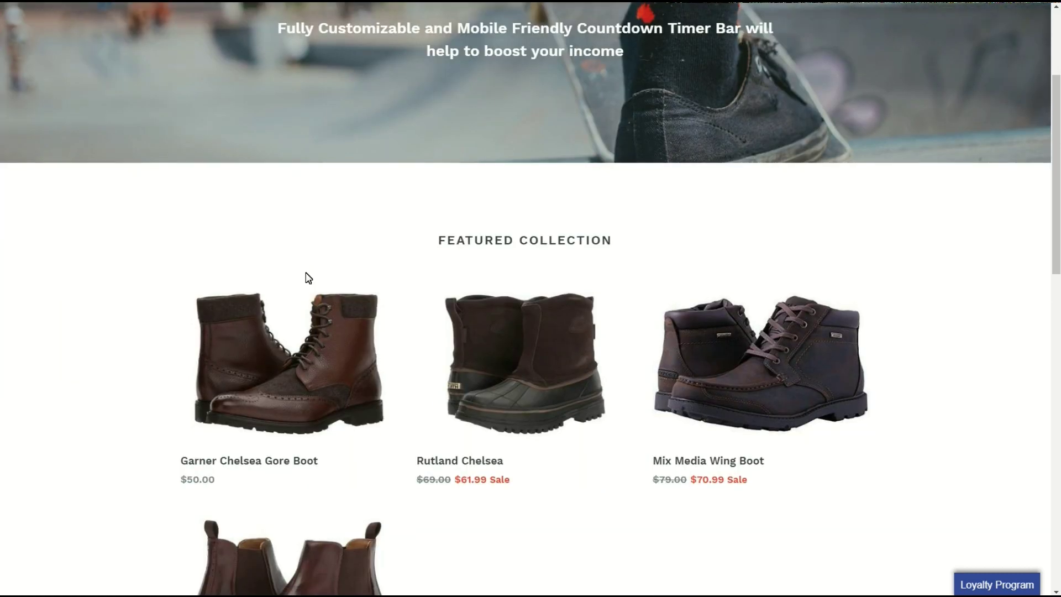
left_click(767, 361)
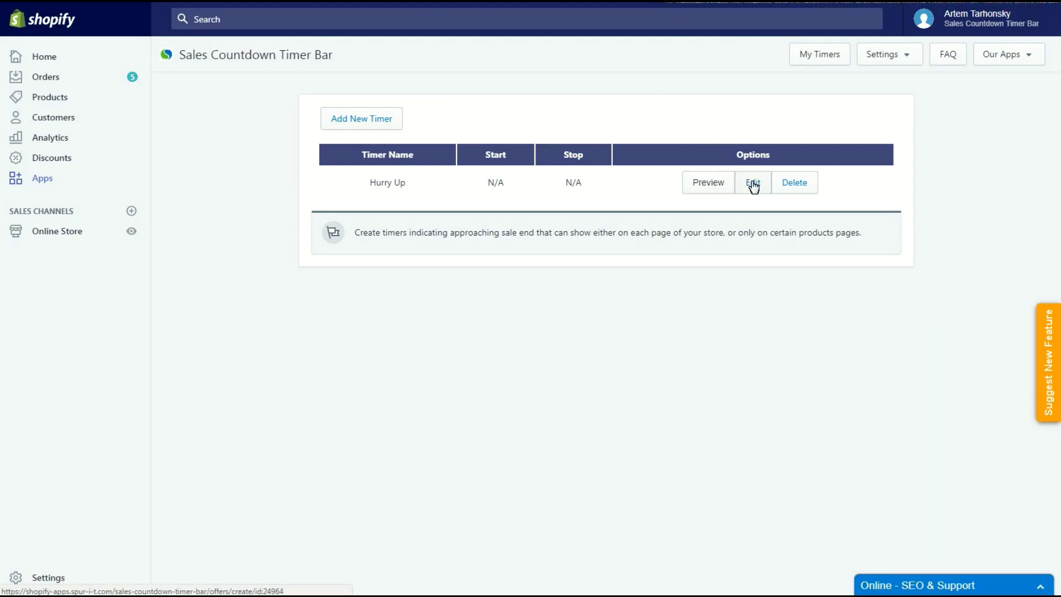
Set the Hurry Up timer to show at the top, pushing page content down, and turn it on for custom pages.
left_click(754, 187)
scroll(923, 213, "down", 8)
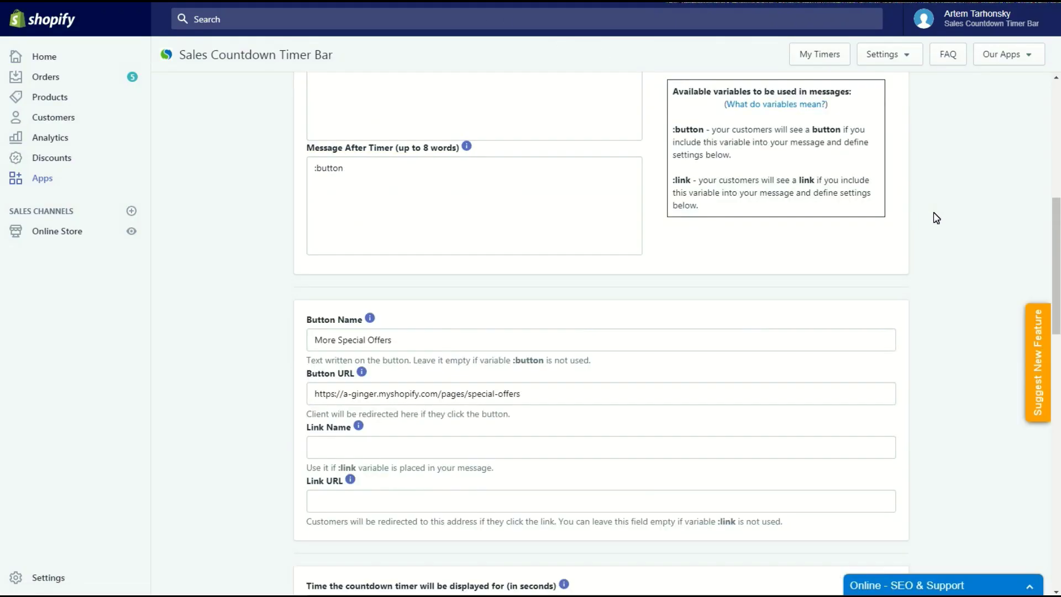
scroll(936, 218, "down", 6)
scroll(936, 218, "down", 5)
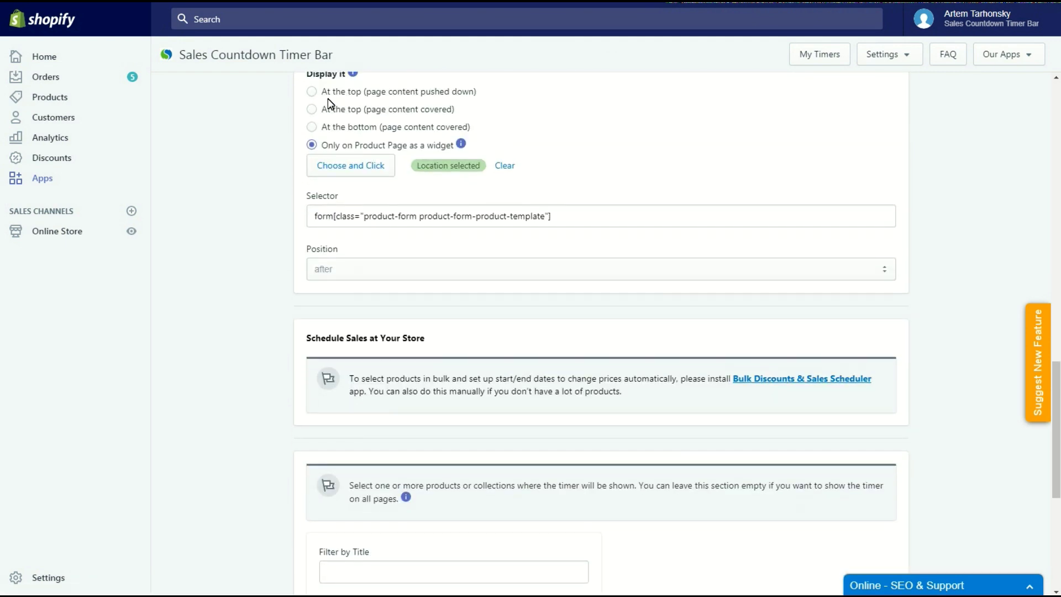
left_click(312, 93)
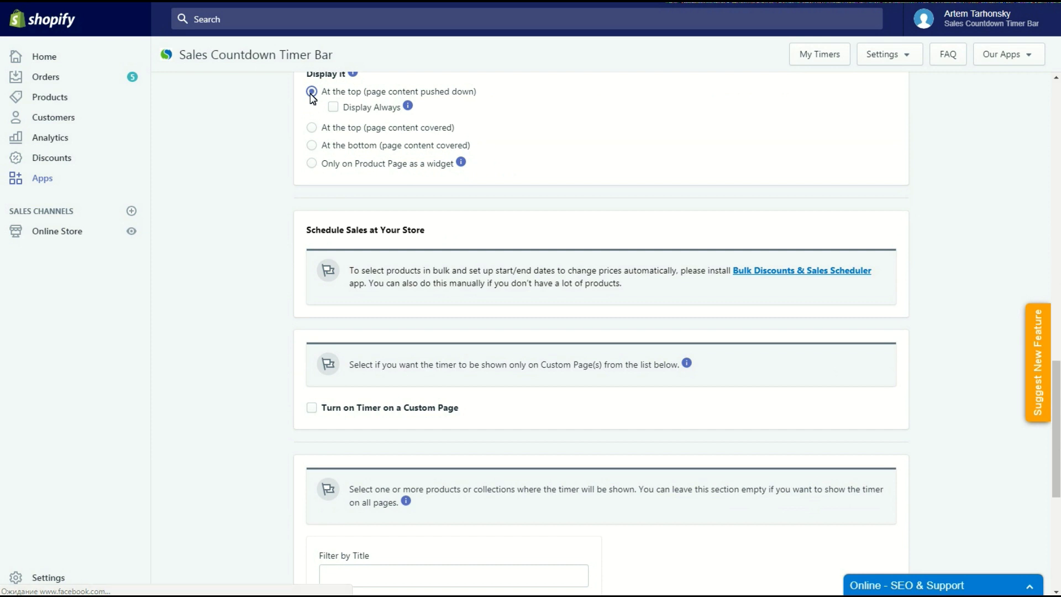
left_click(312, 407)
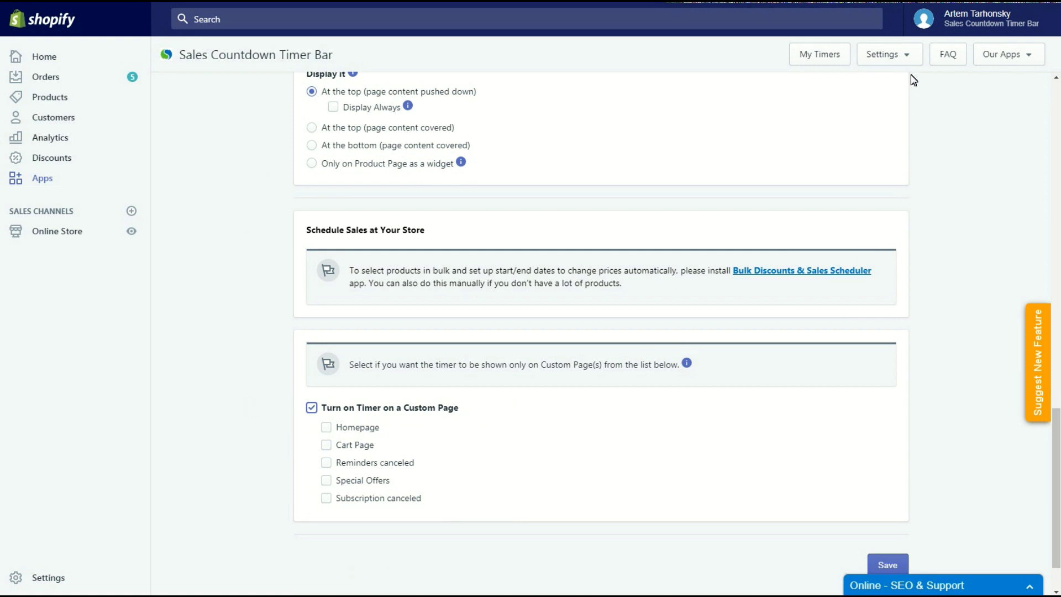
In the general timer settings, keep Timer Language English and the 24h time format.
mouse_move(907, 60)
left_click(881, 87)
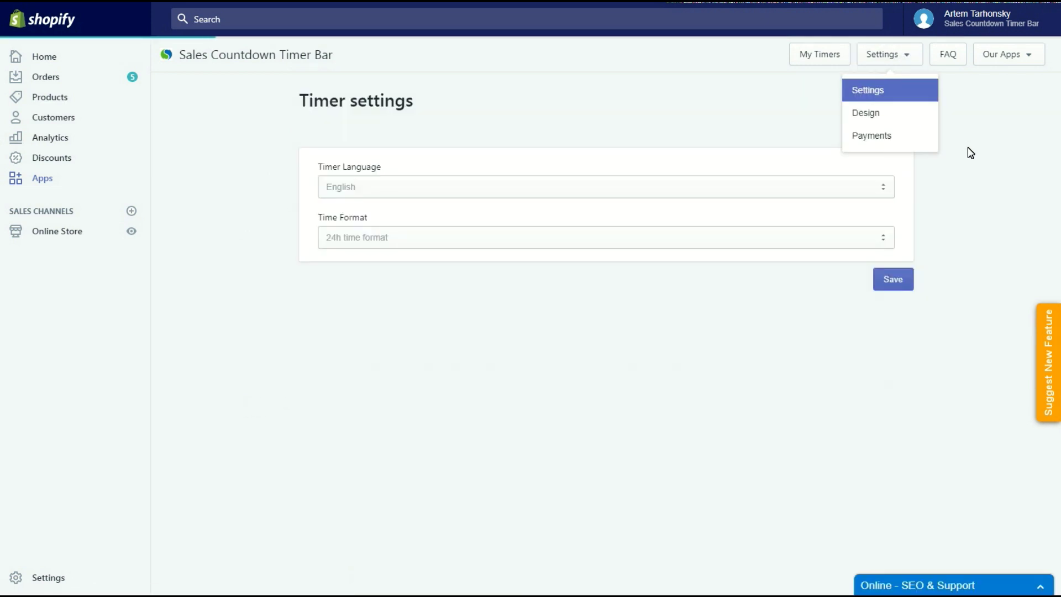
left_click(877, 189)
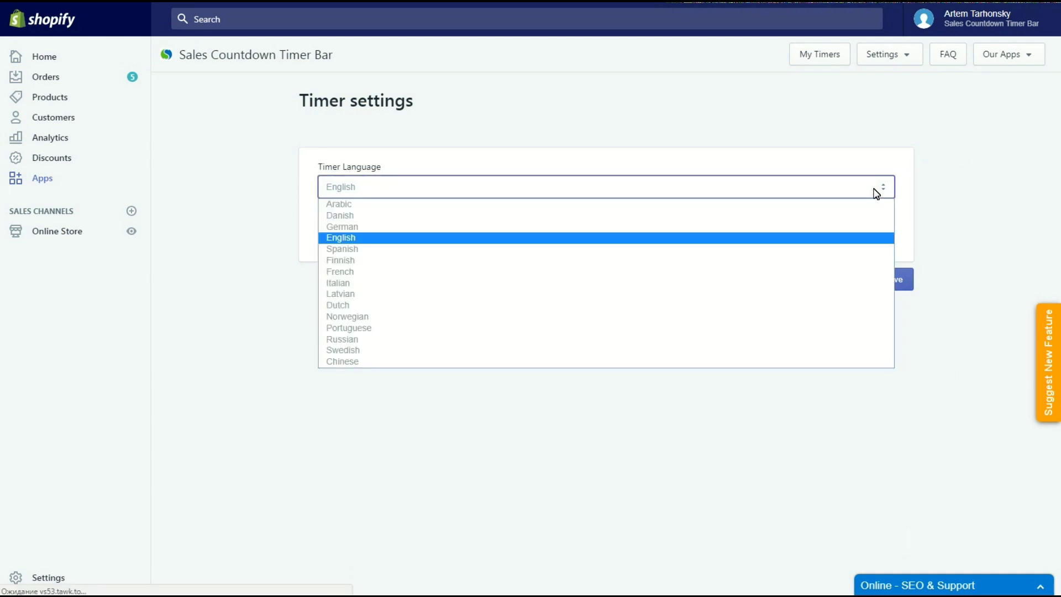
left_click(979, 202)
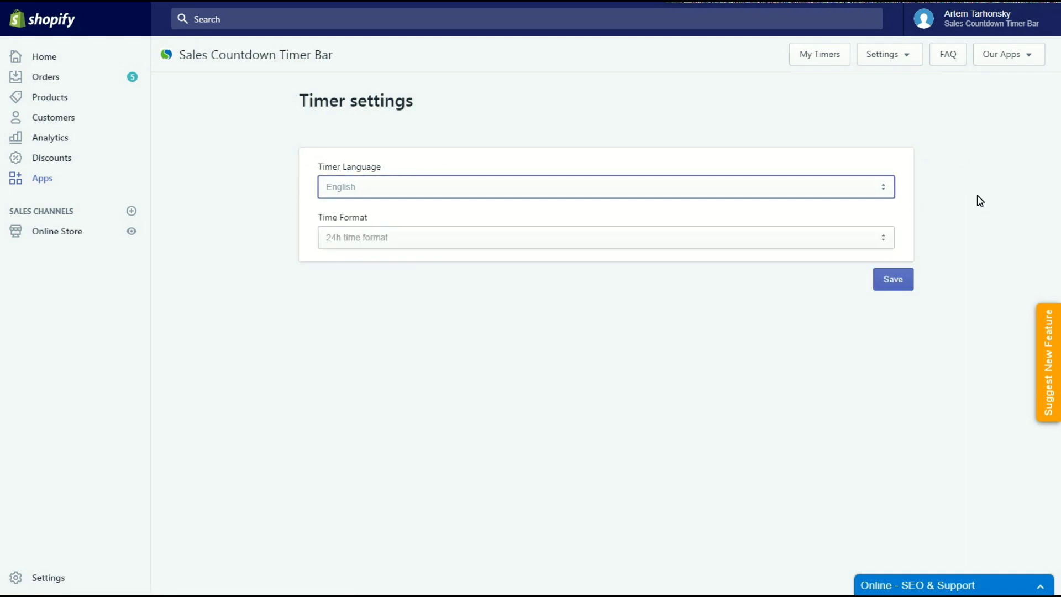
left_click(885, 239)
left_click(977, 221)
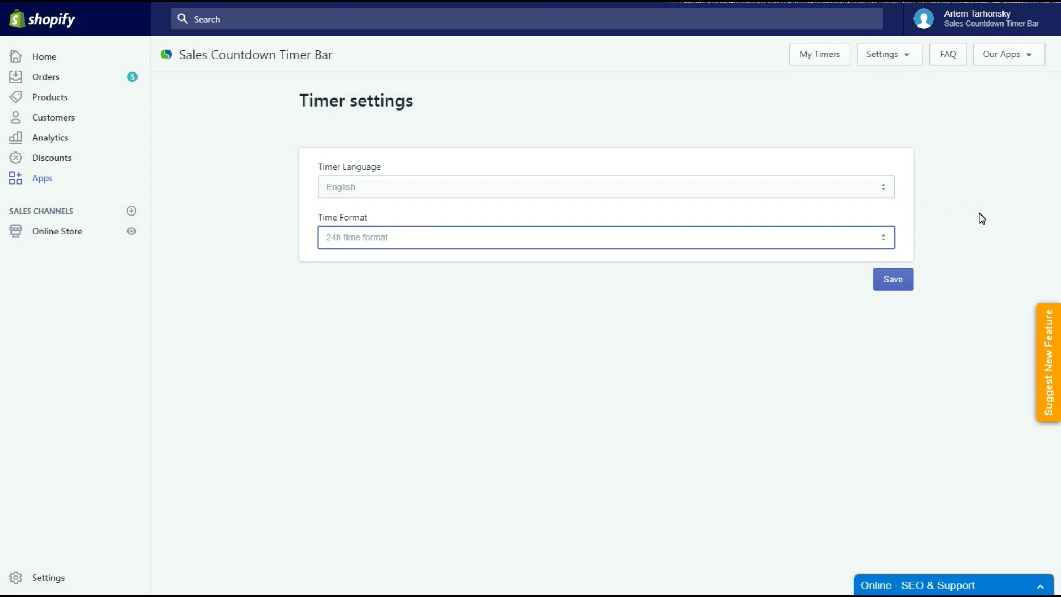
Review the bar's Design settings, including Bar Content, and save them.
left_click(894, 57)
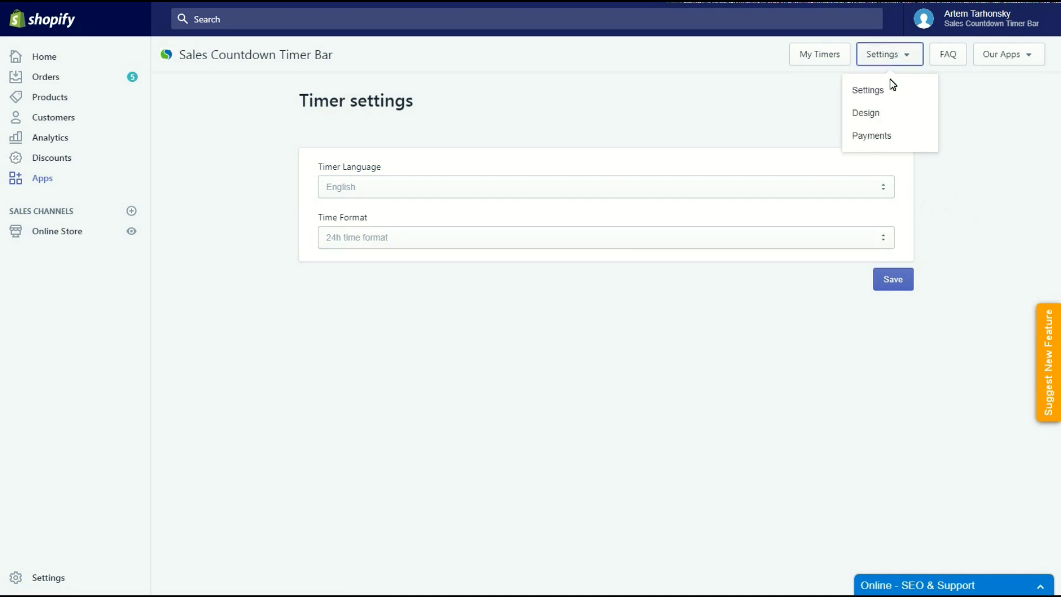
left_click(873, 114)
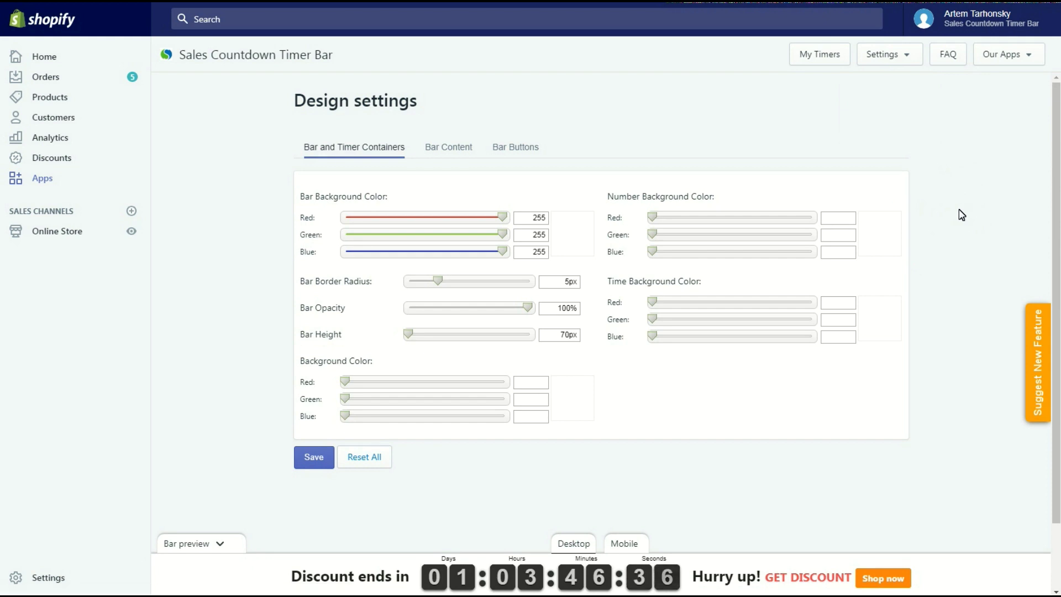
left_click(448, 153)
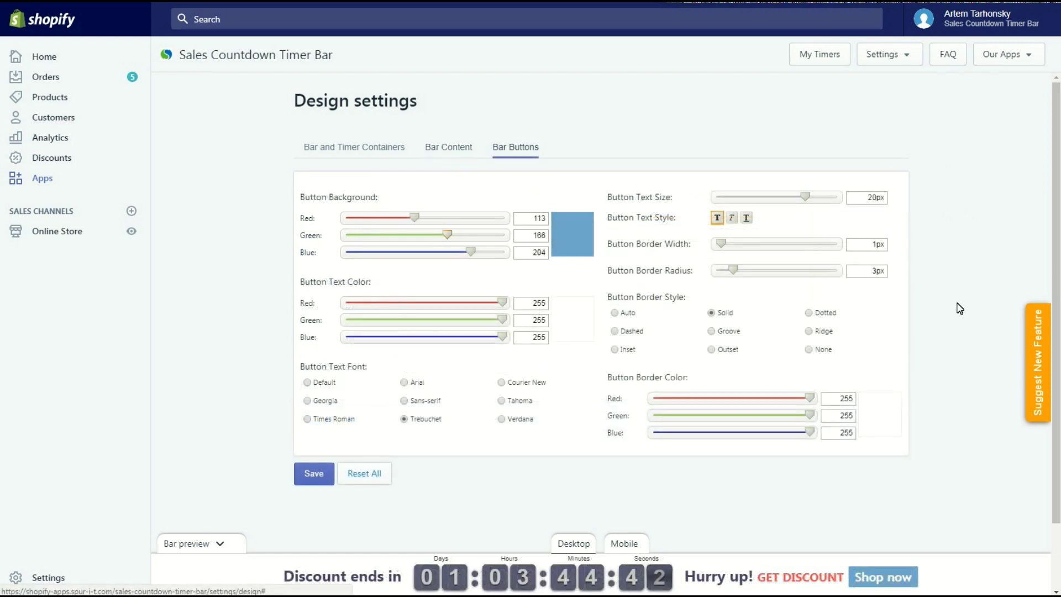
scroll(941, 312, "down", 2)
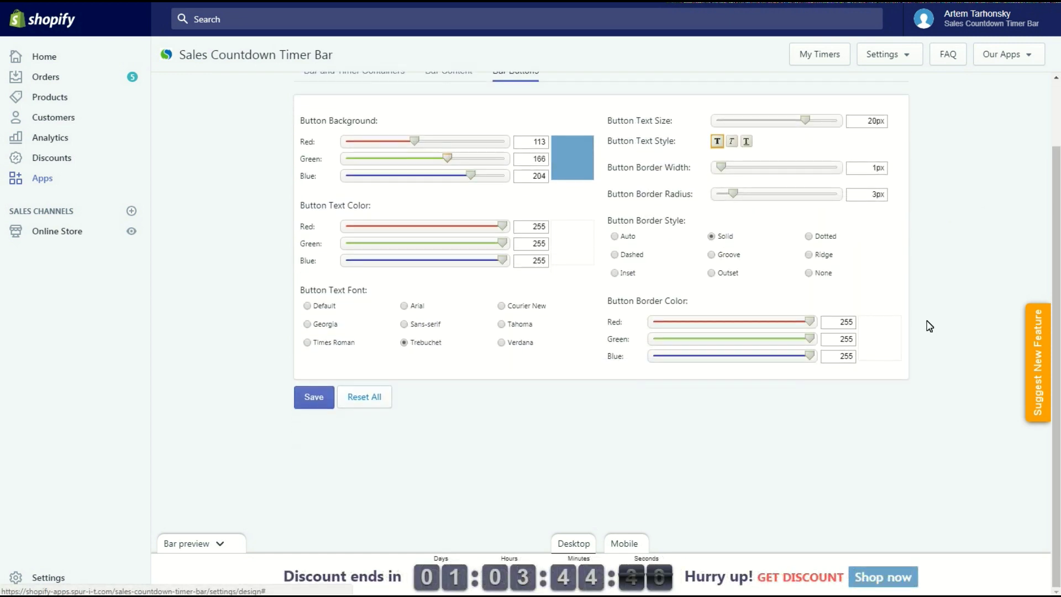
left_click(314, 397)
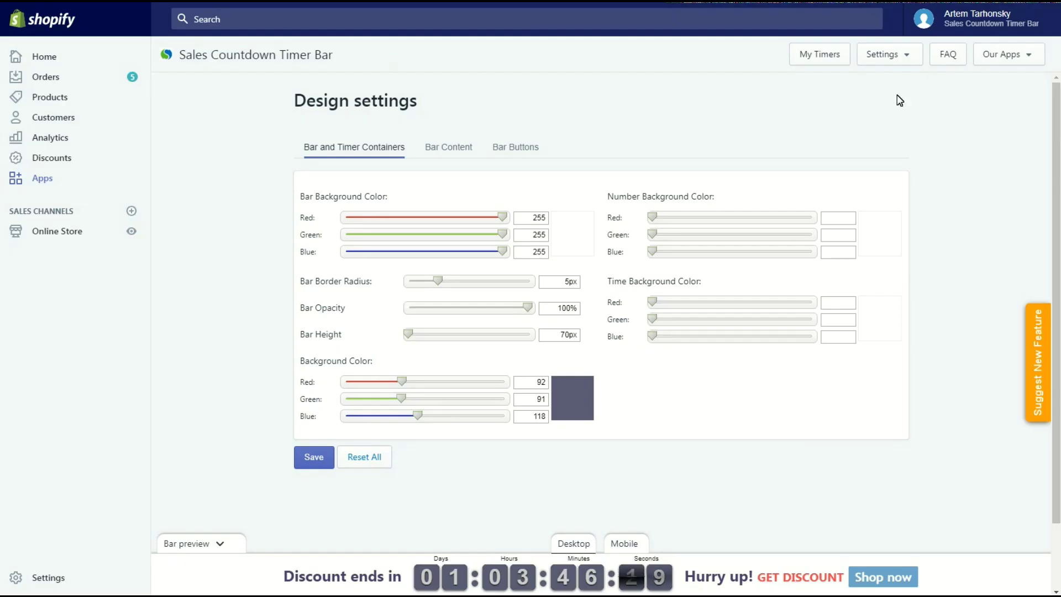
Return to My Timers to see the Hurry Up timer in the list.
left_click(832, 55)
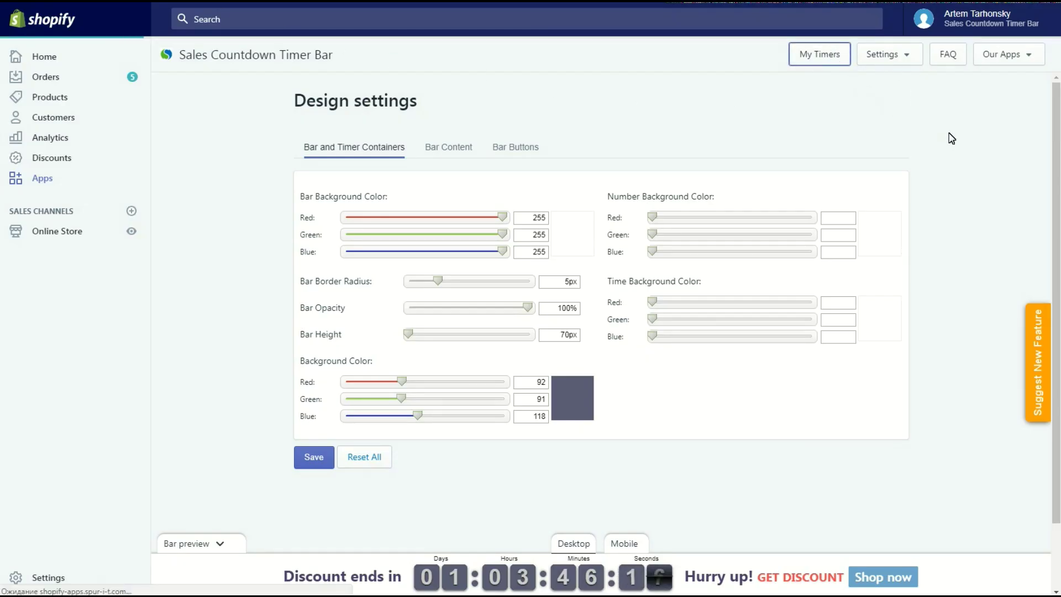